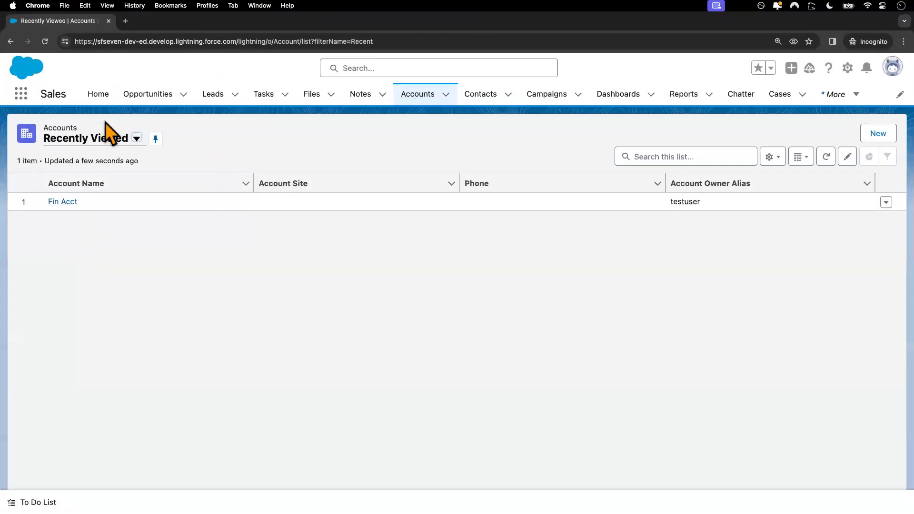
Display the All Accounts list view for the test user.
click(136, 139)
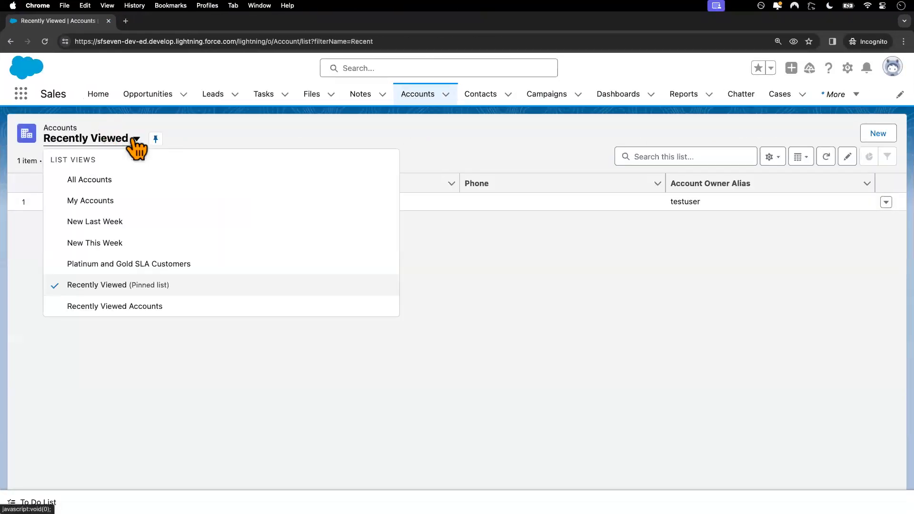
click(99, 187)
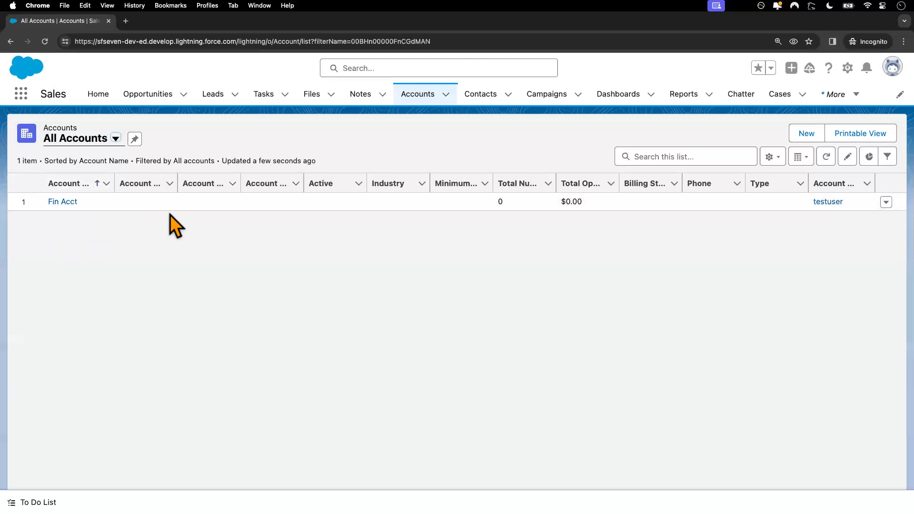
Switch to the admin's browser window and read the slide on the owner-based sharing rule demo.
key(ctrl+Left)
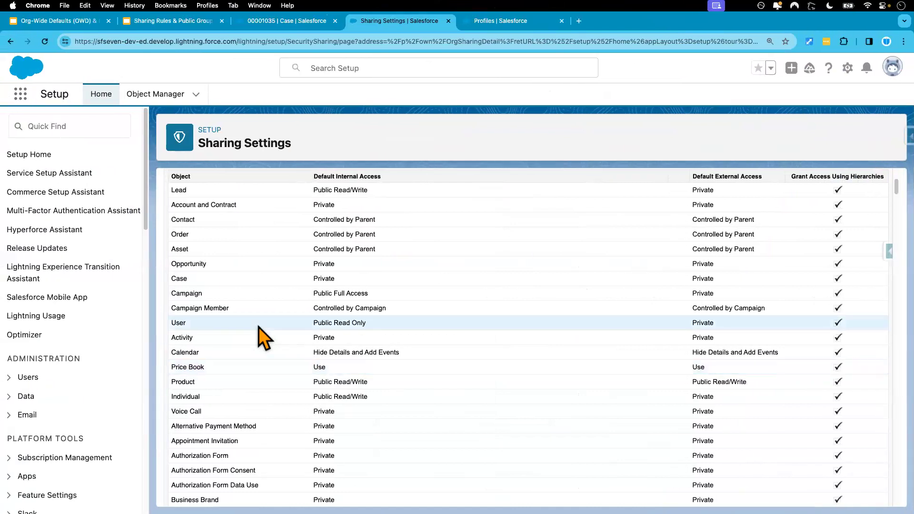
scroll(258, 327, up, 3)
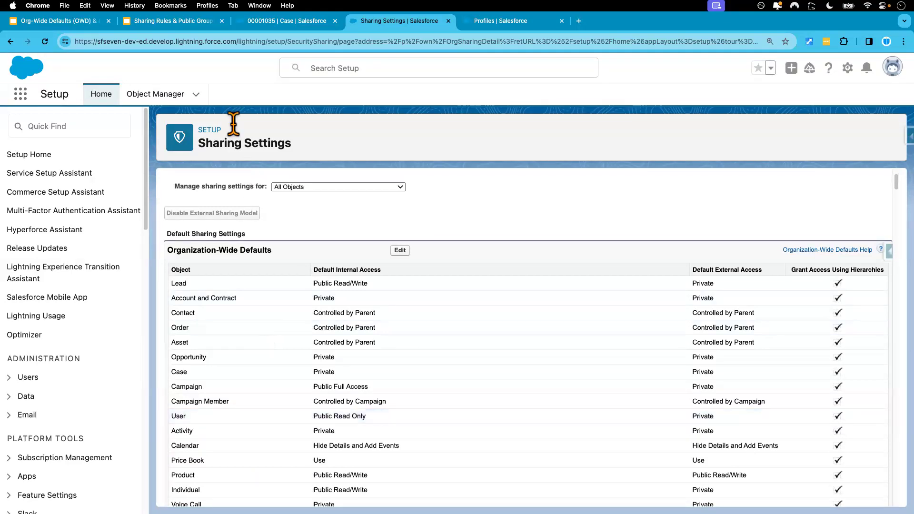
click(190, 28)
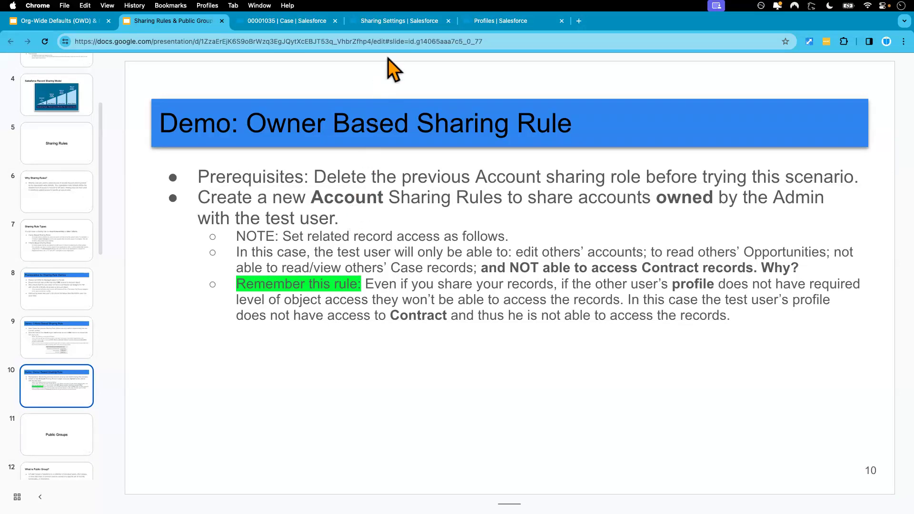
Start a new account sharing rule from the admin's Sharing Settings page.
click(392, 25)
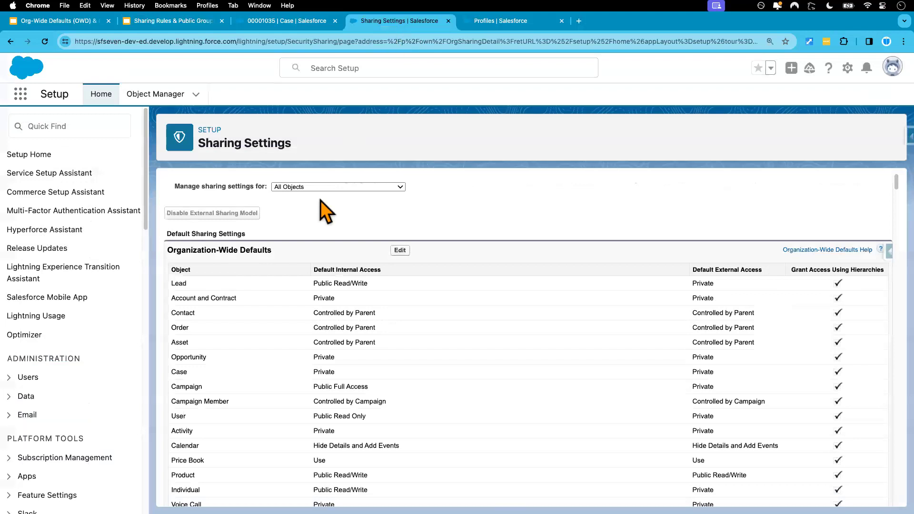
scroll(302, 277, up, 1)
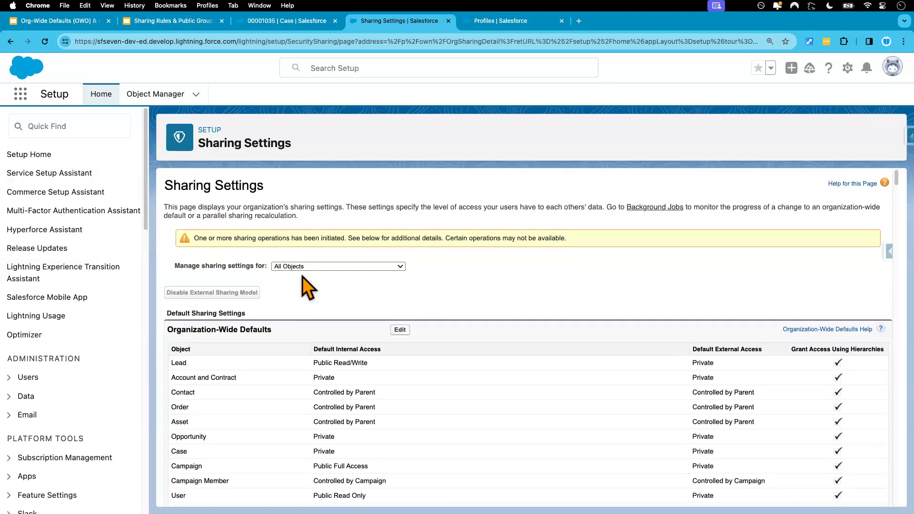
scroll(261, 395, down, 1)
scroll(295, 417, down, 3)
scroll(298, 424, down, 20)
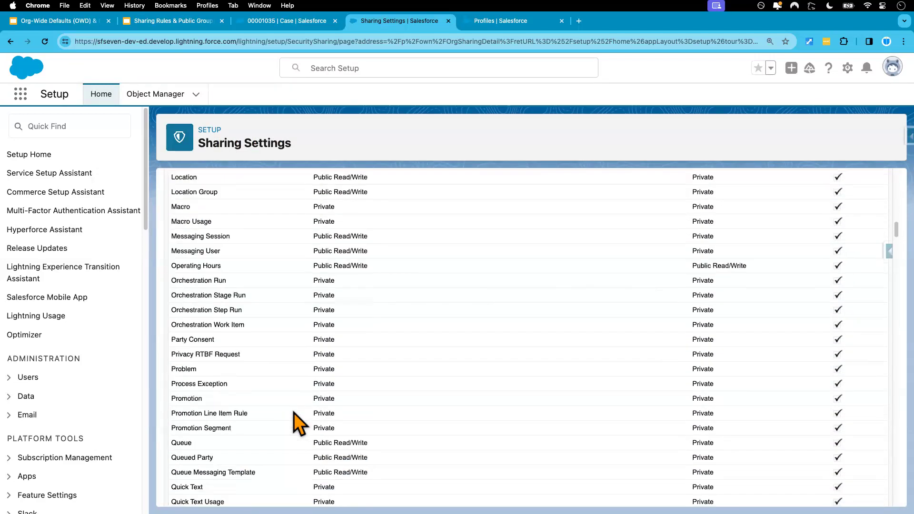
scroll(294, 412, down, 2)
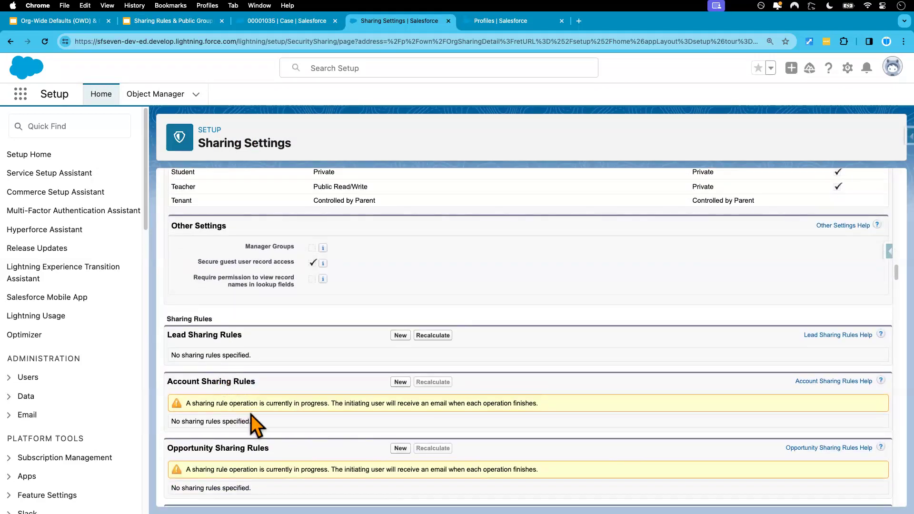
click(400, 382)
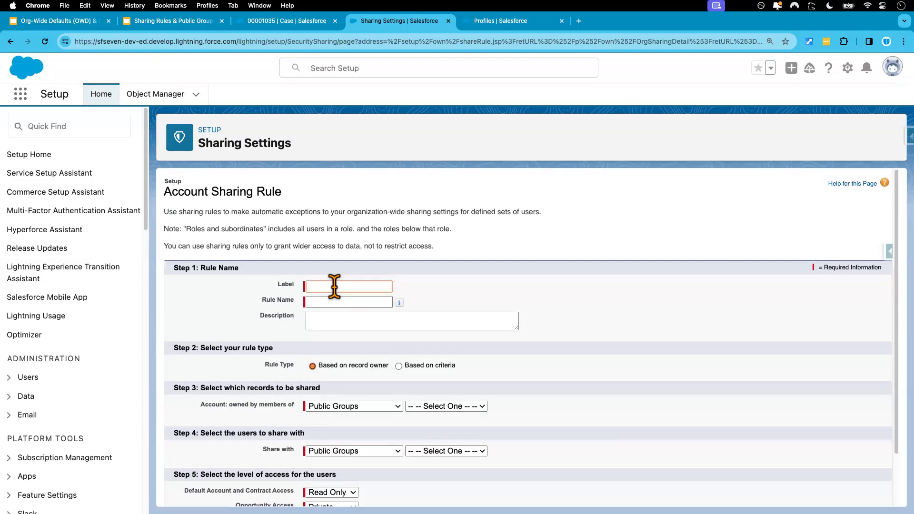
Label the account sharing rule "Acct Owner based Sharing Rule" and let the rule name fill in from the label.
text(Acct O)
text(wner base)
text(d Sharing)
text( Rule)
click(464, 301)
Set the records to be shared to accounts owned by members of Roles.
scroll(601, 384, down, 3)
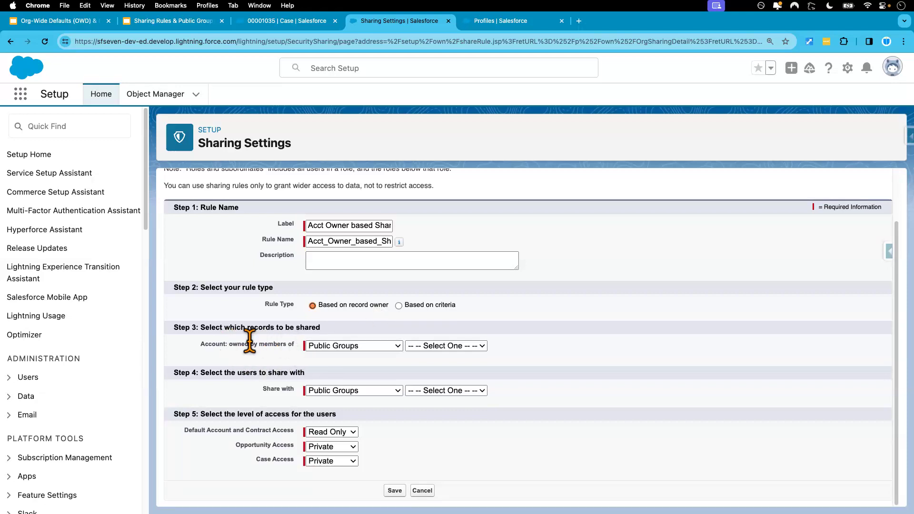
click(375, 349)
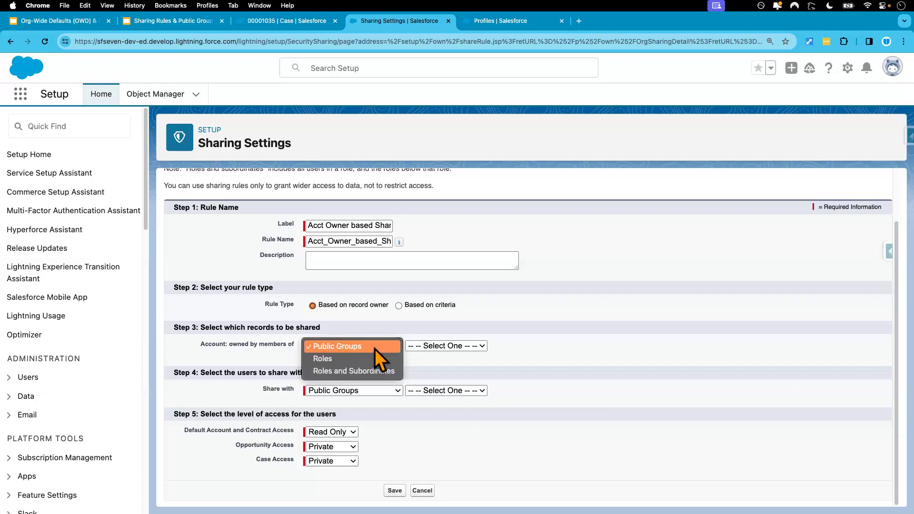
click(365, 360)
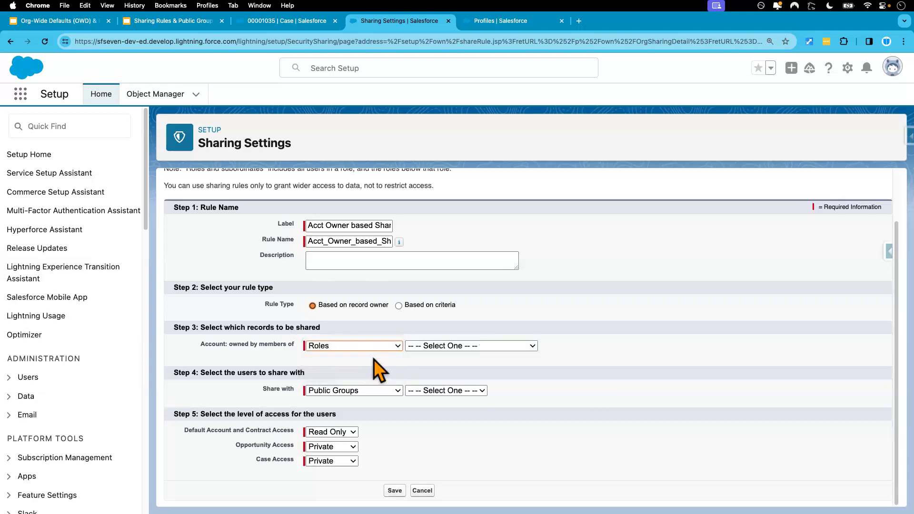
click(368, 346)
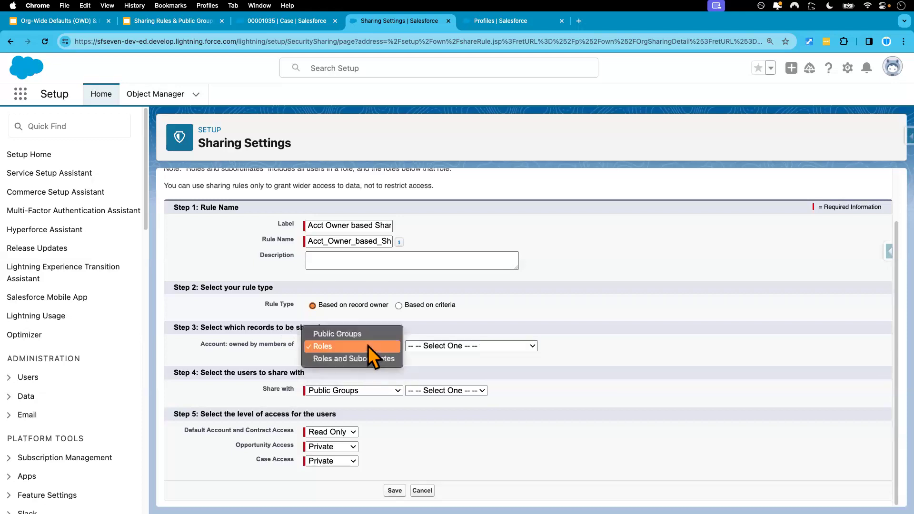
click(420, 362)
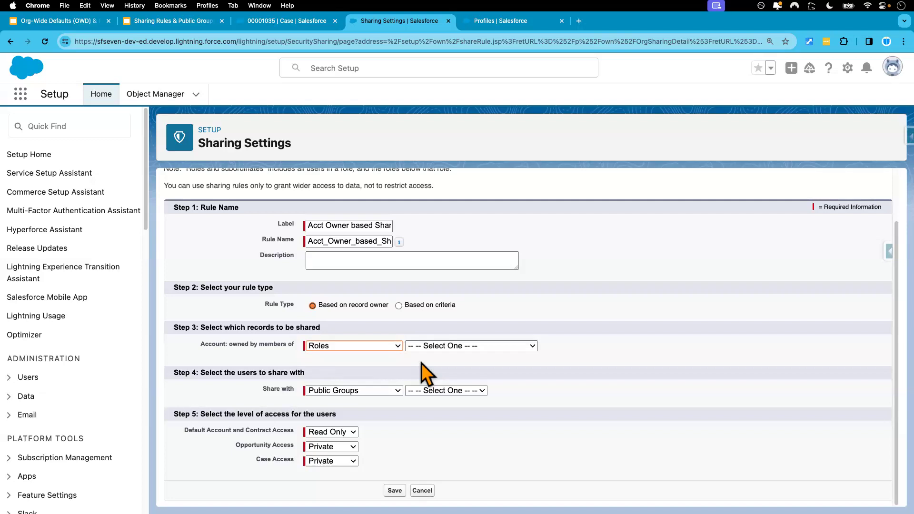
Open the Users list in Setup to check which roles the admin and test users have.
click(499, 23)
scroll(45, 485, down, 3)
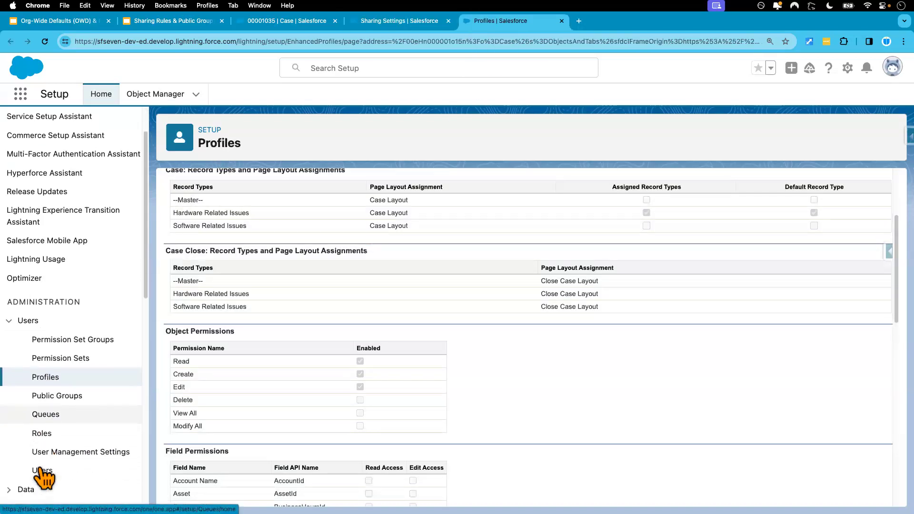
scroll(71, 407, down, 3)
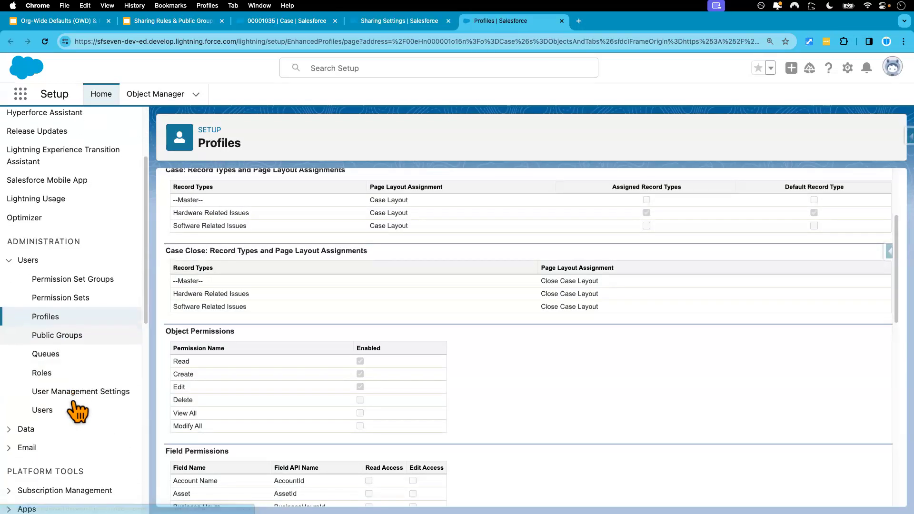
click(46, 411)
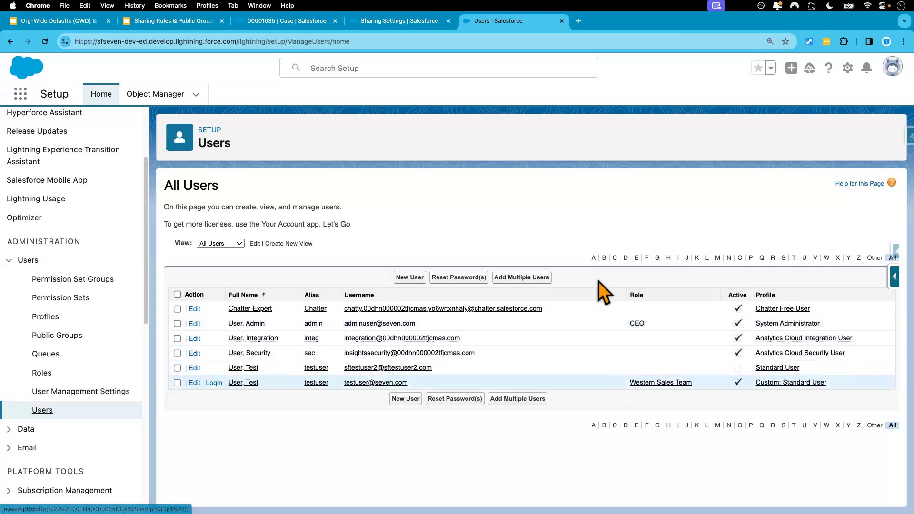
Return to the sharing rule and choose CEO as the role whose accounts are shared.
click(418, 25)
click(461, 349)
click(457, 360)
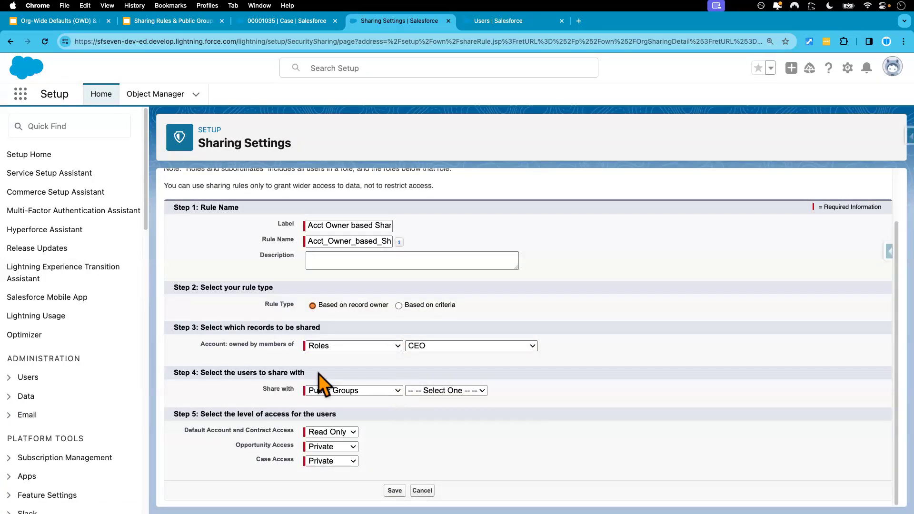
Share the accounts with the Western Sales Team role.
click(357, 391)
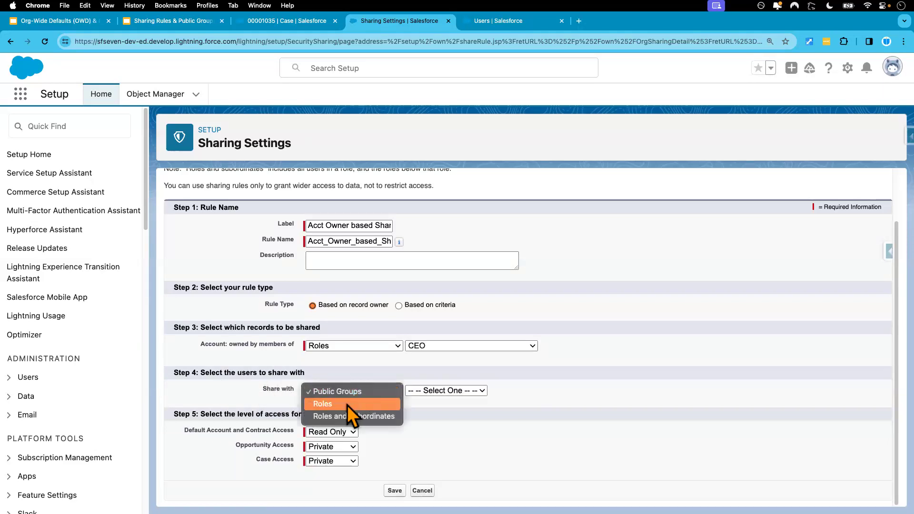
click(347, 405)
click(439, 392)
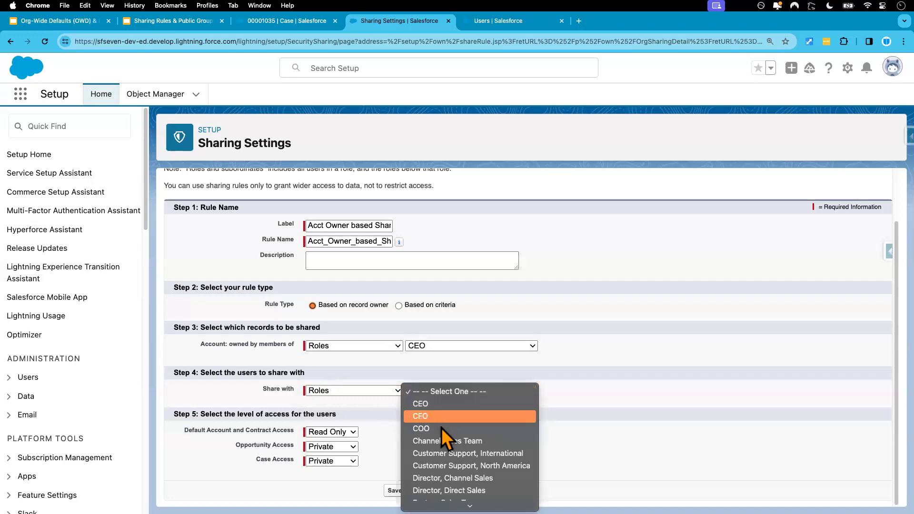
scroll(441, 427, down, 5)
click(447, 502)
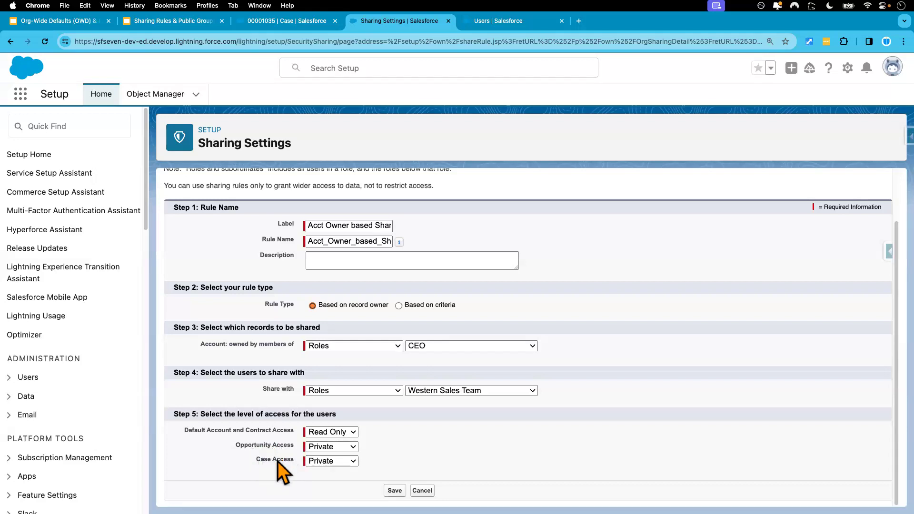
Set account and contract, opportunity and case access to Read Only, then save the rule and accept the sharing recalculation.
click(350, 434)
click(350, 437)
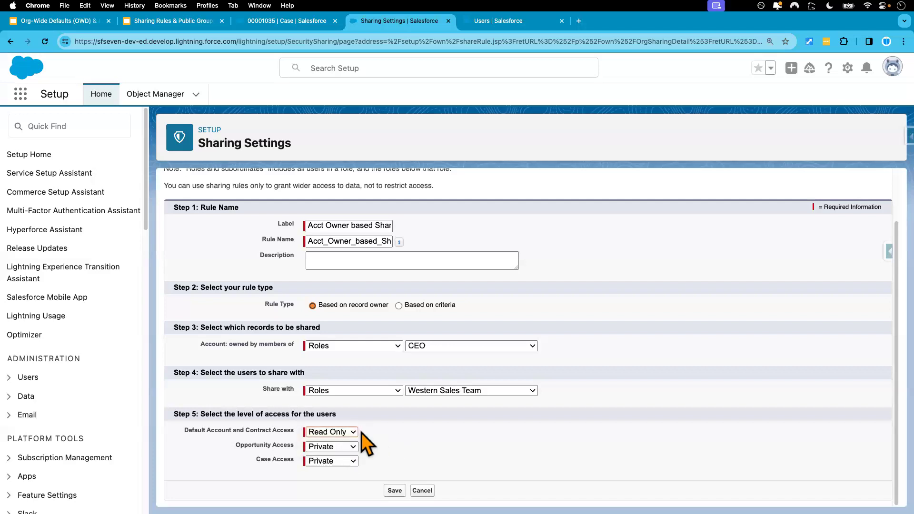
click(353, 447)
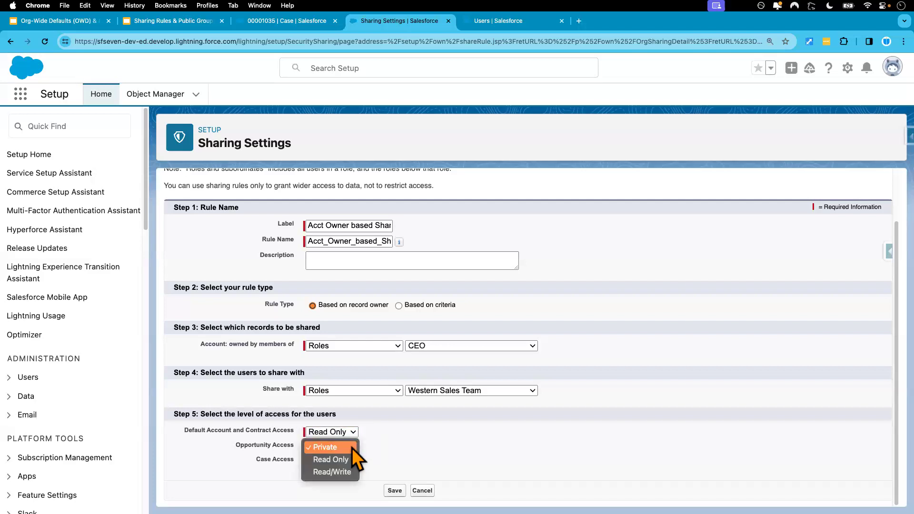
click(348, 459)
click(343, 461)
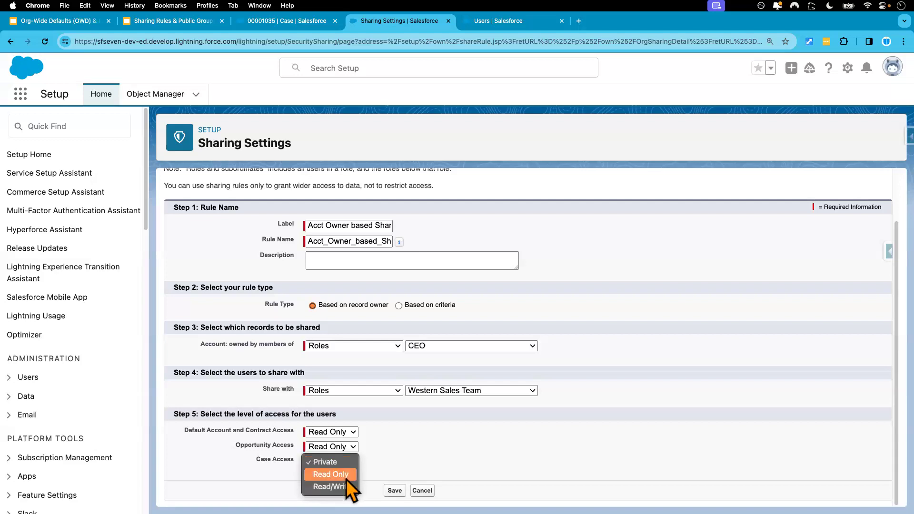
click(347, 475)
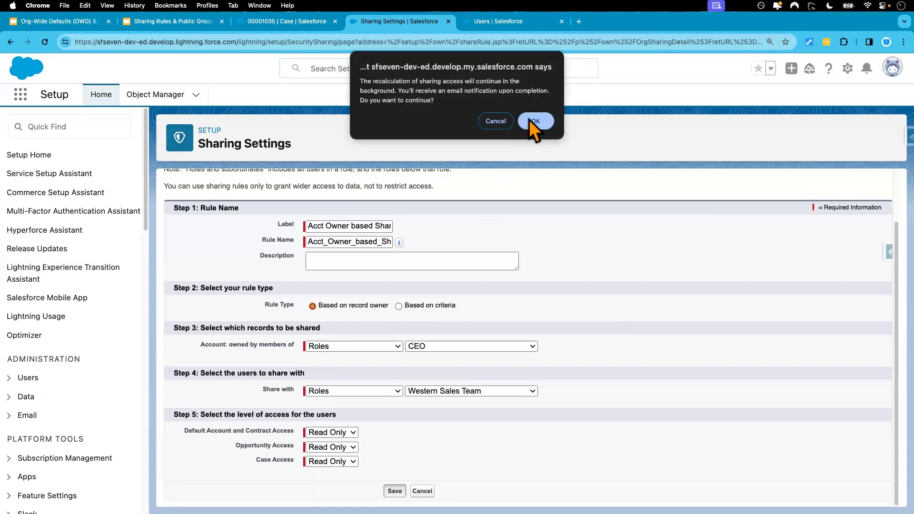
click(533, 118)
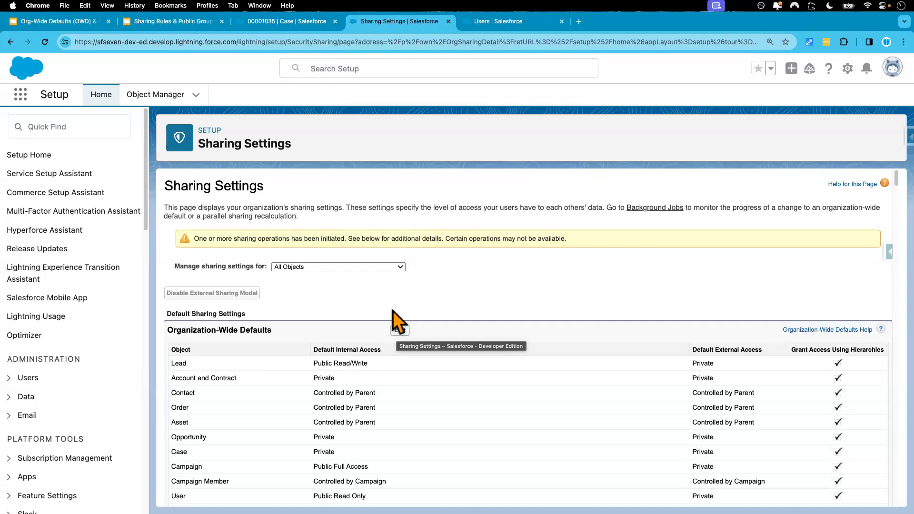
Open the details of the Abble Co account in the admin's session to check its account owner.
click(307, 23)
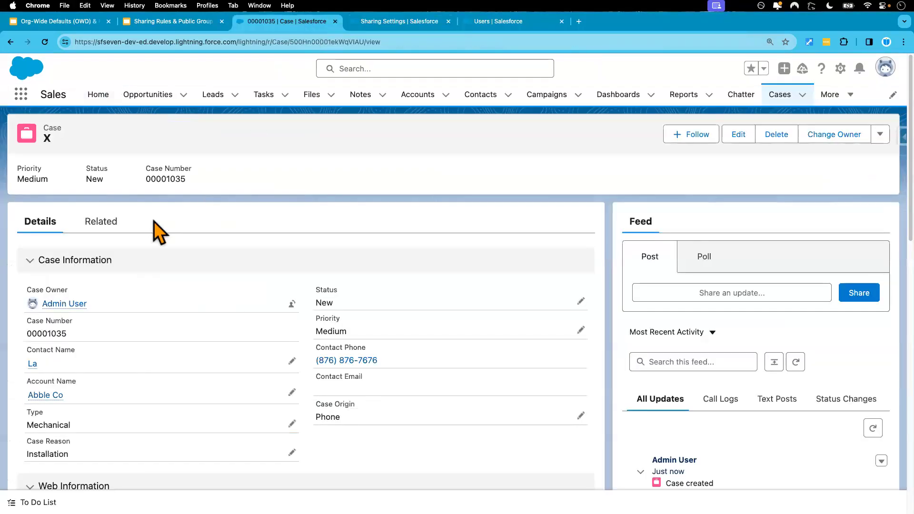
click(425, 98)
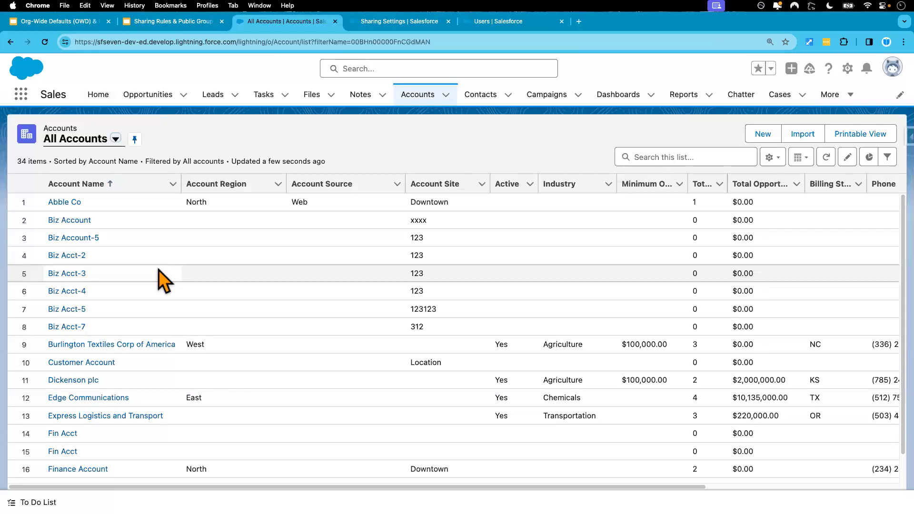
click(68, 204)
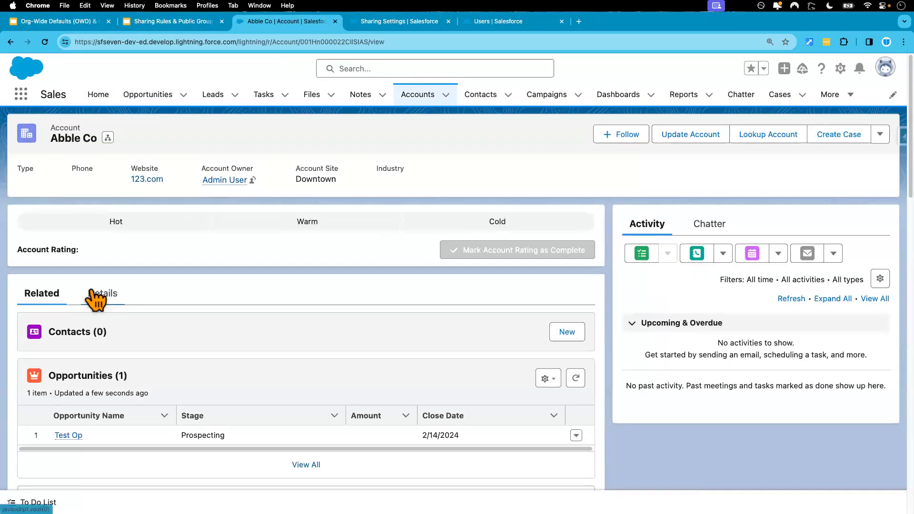
click(118, 295)
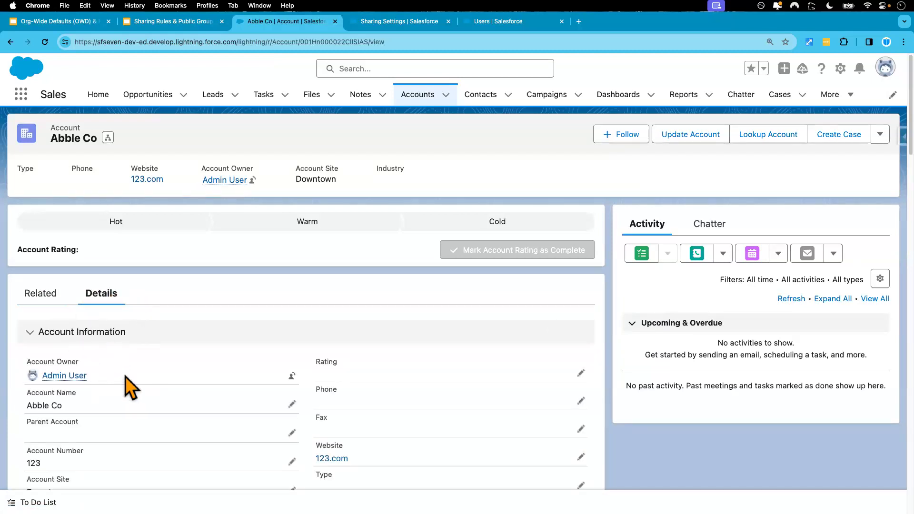
mouse_move(45, 376)
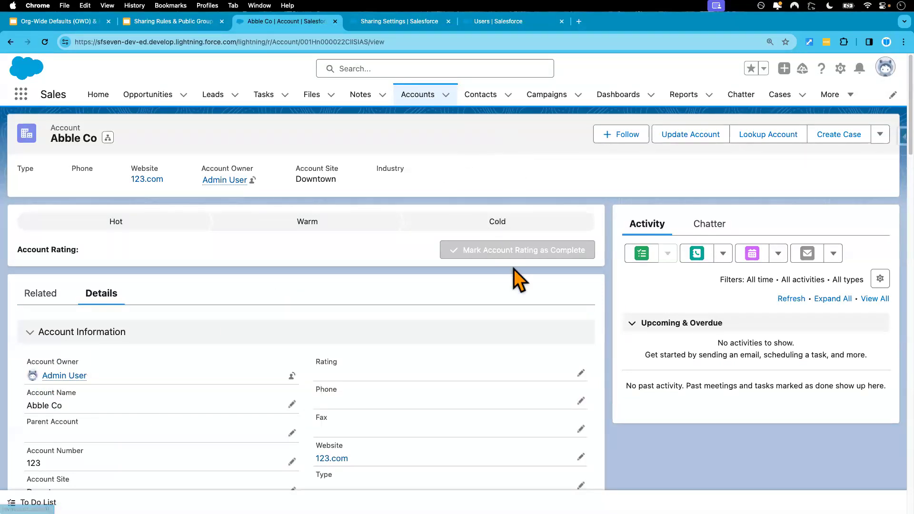
Switch to the test user's window, reload the All Accounts list and look through the accounts the test user can access.
key(ctrl+Right)
click(49, 44)
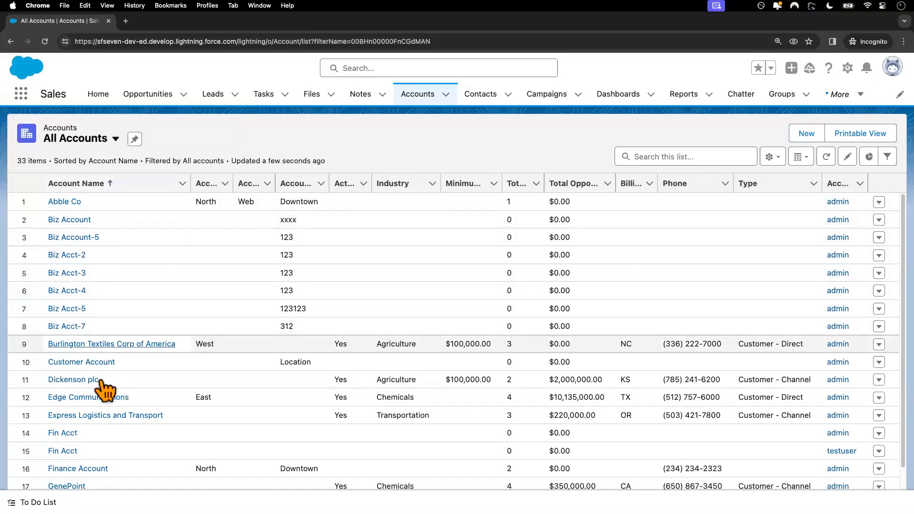
scroll(101, 383, down, 10)
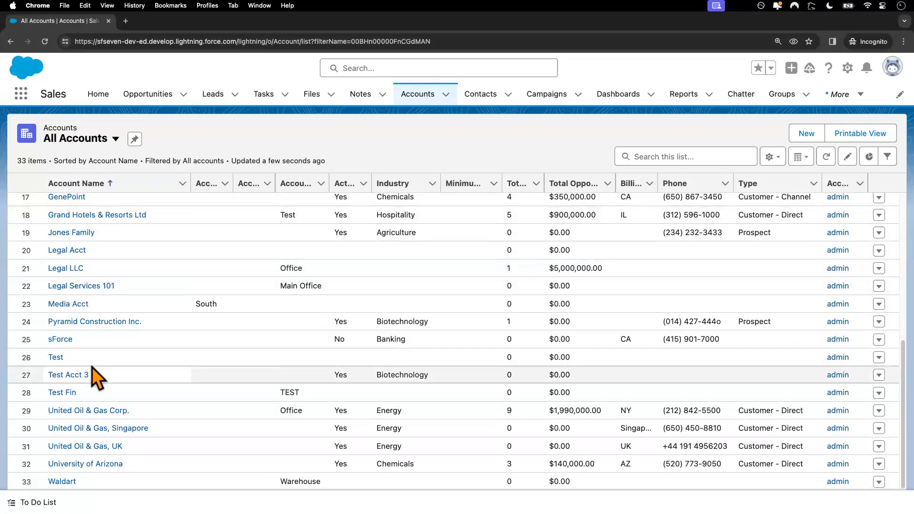
scroll(92, 375, up, 10)
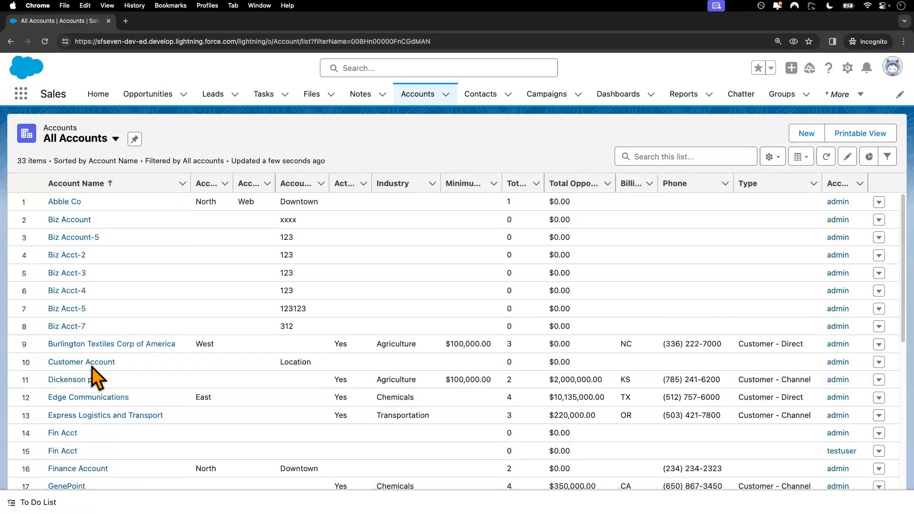
Open the Abble Co account as the test user, try to save its Account Site as Downtown South, and discard the edit.
click(65, 203)
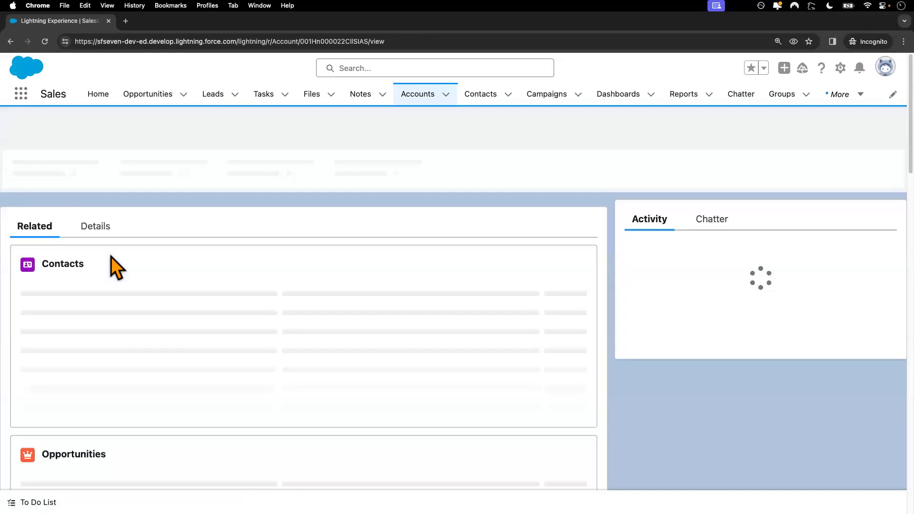
click(109, 299)
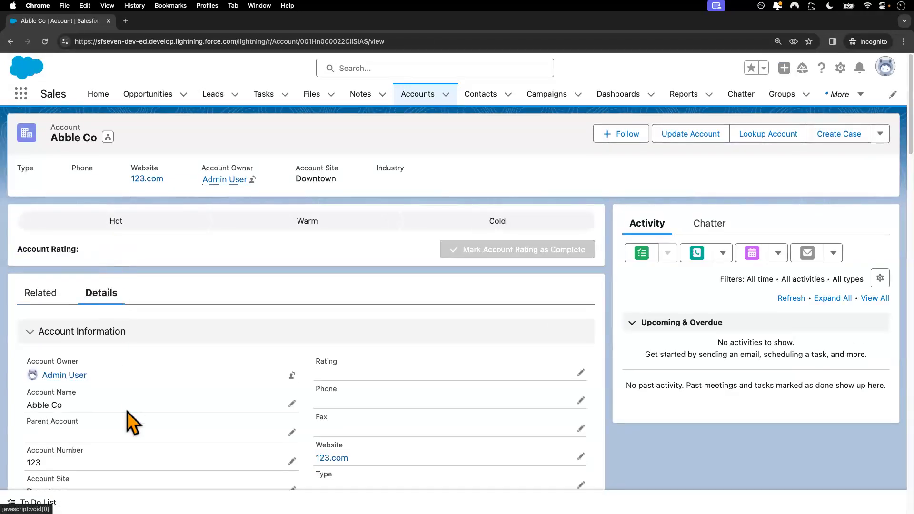
scroll(127, 418, down, 5)
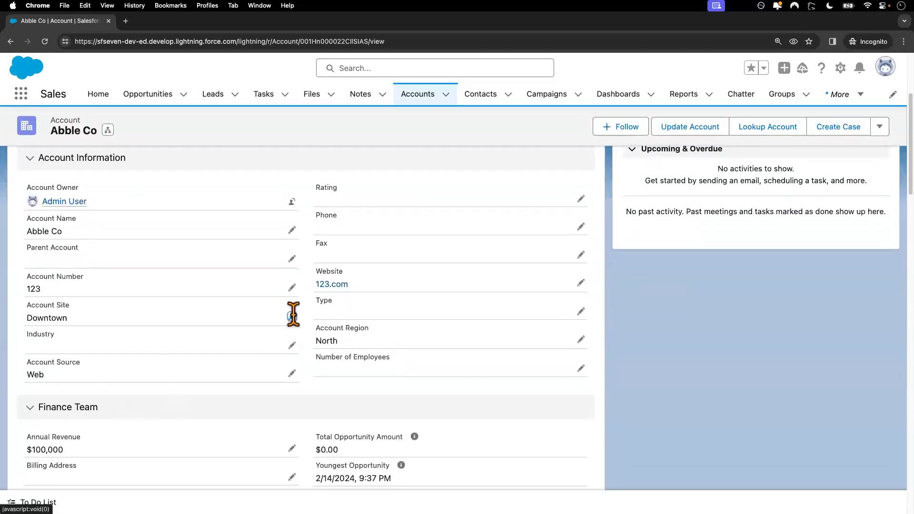
click(291, 313)
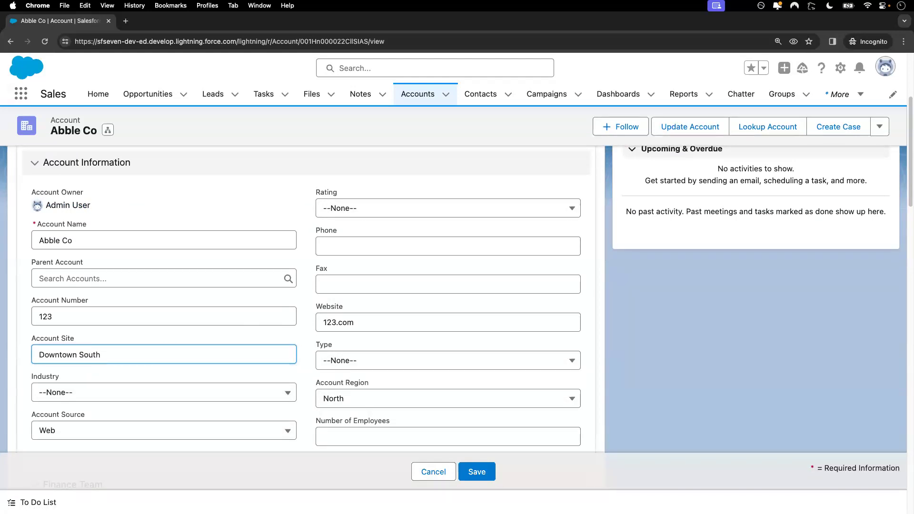
click(480, 475)
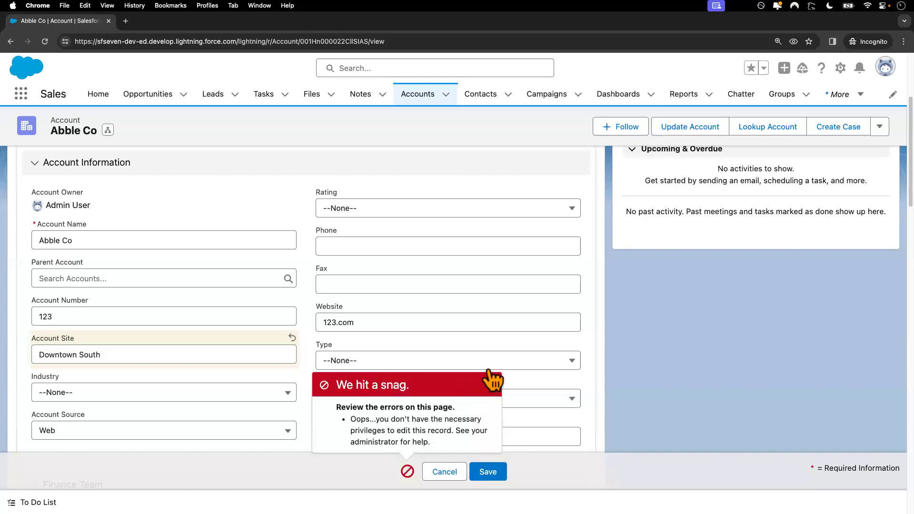
click(492, 379)
scroll(214, 257, up, 5)
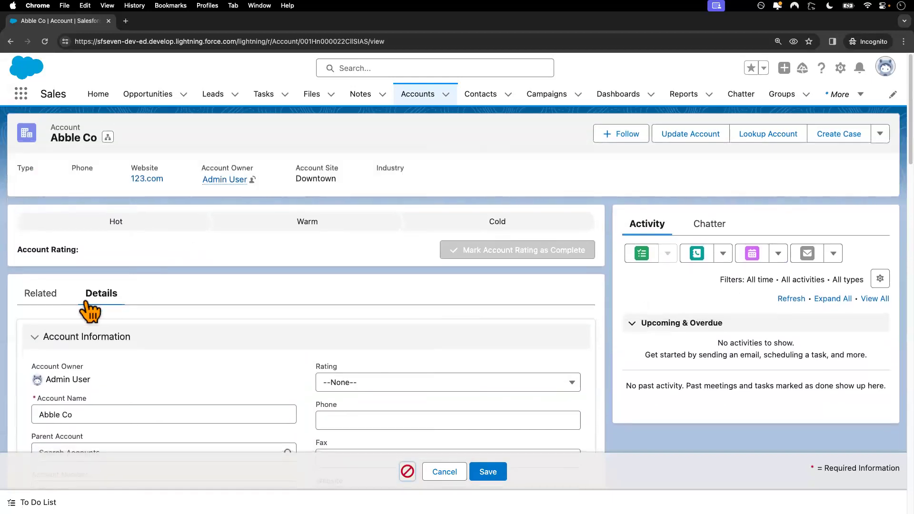
click(42, 293)
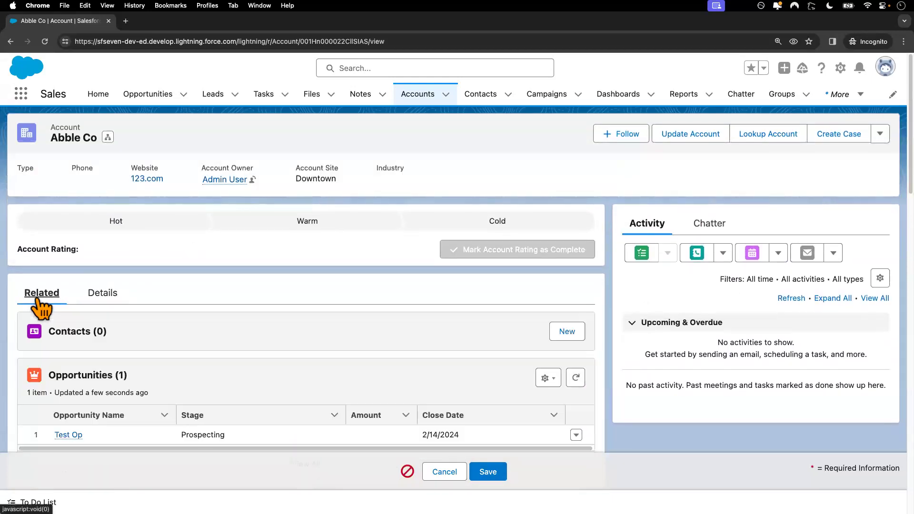
click(444, 472)
Open Abble Co's related opportunity Test Op, try to save its Opportunity Region as East, and cancel the edit.
scroll(248, 329, down, 3)
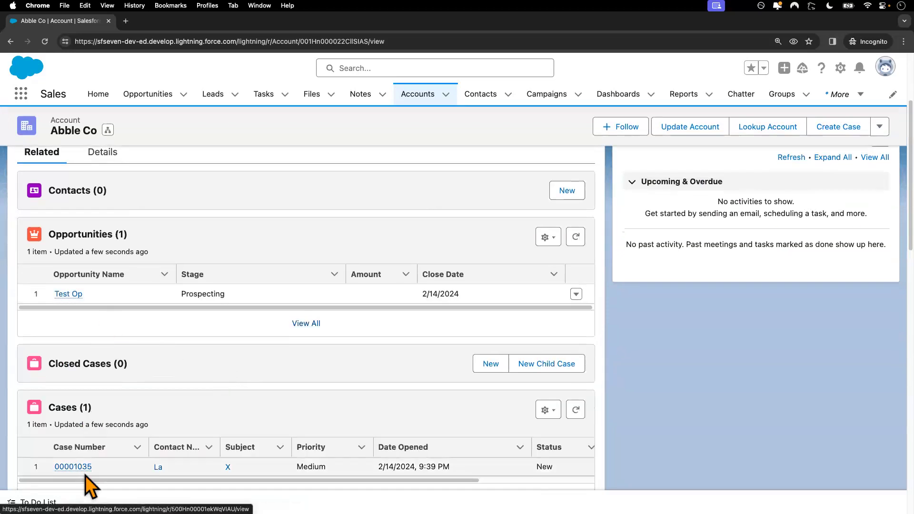
click(68, 294)
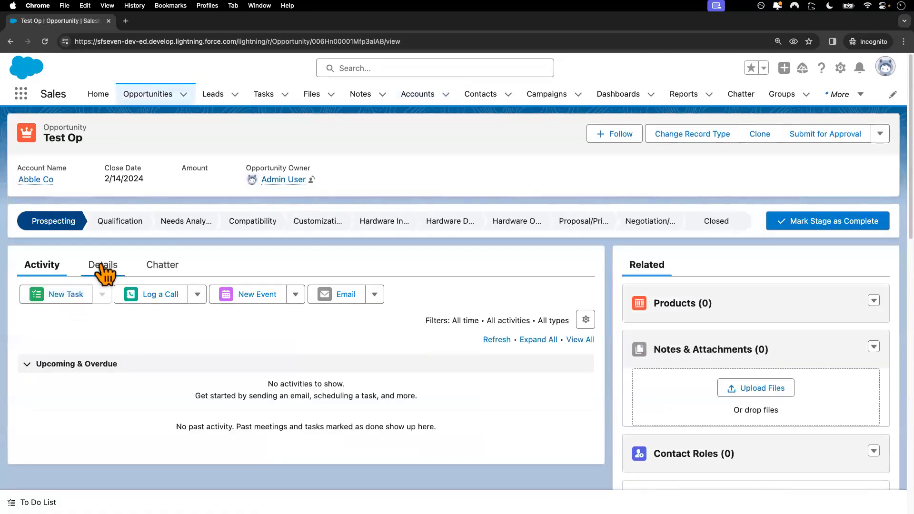
click(100, 267)
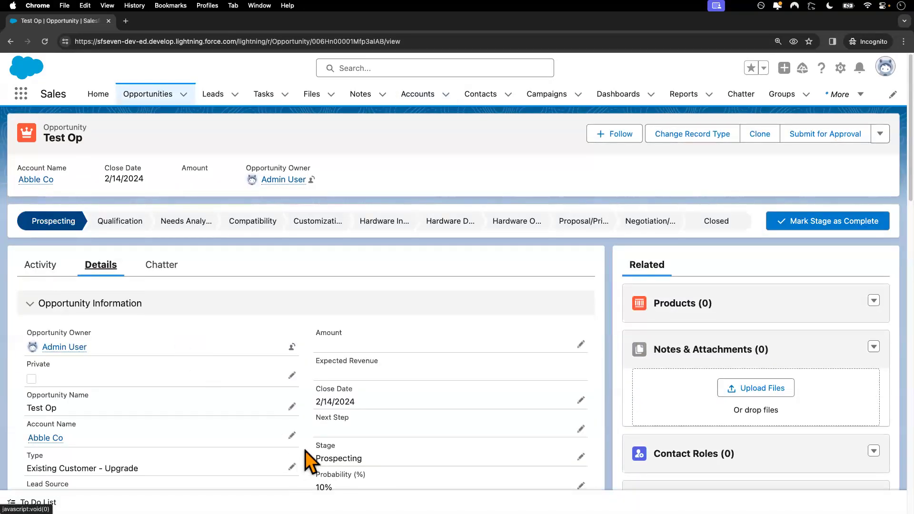
scroll(304, 450, down, 2)
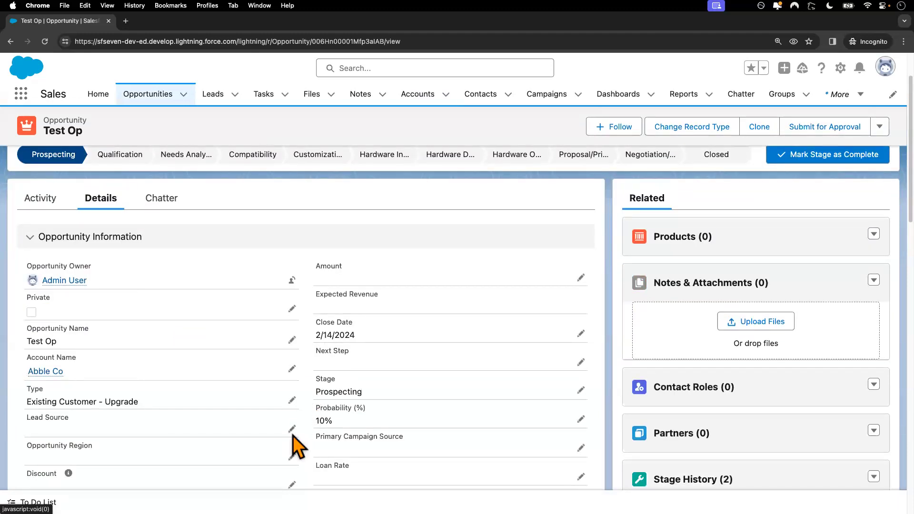
click(292, 431)
click(159, 331)
click(139, 371)
click(476, 472)
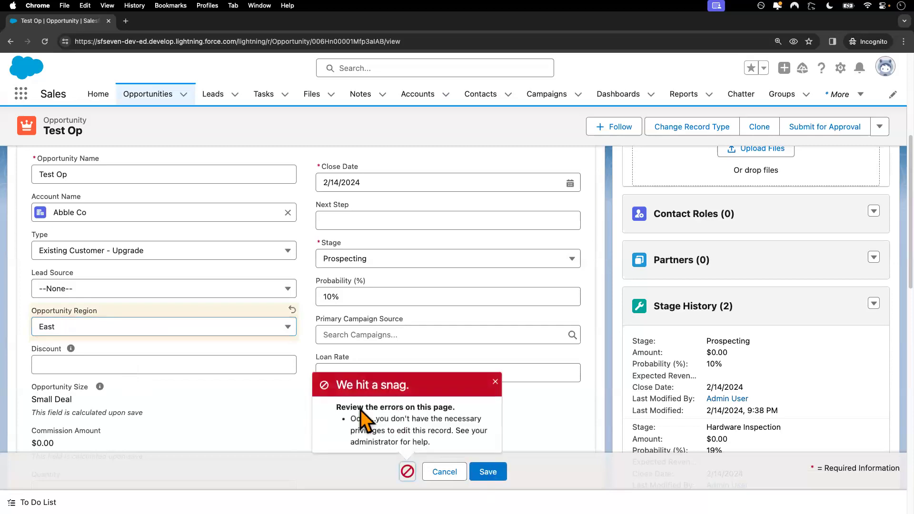
click(495, 382)
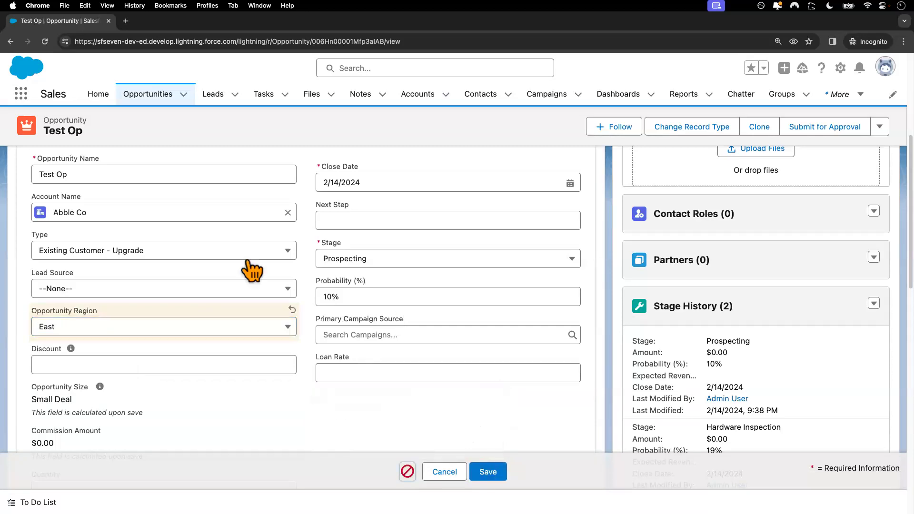
scroll(407, 419, up, 5)
click(445, 471)
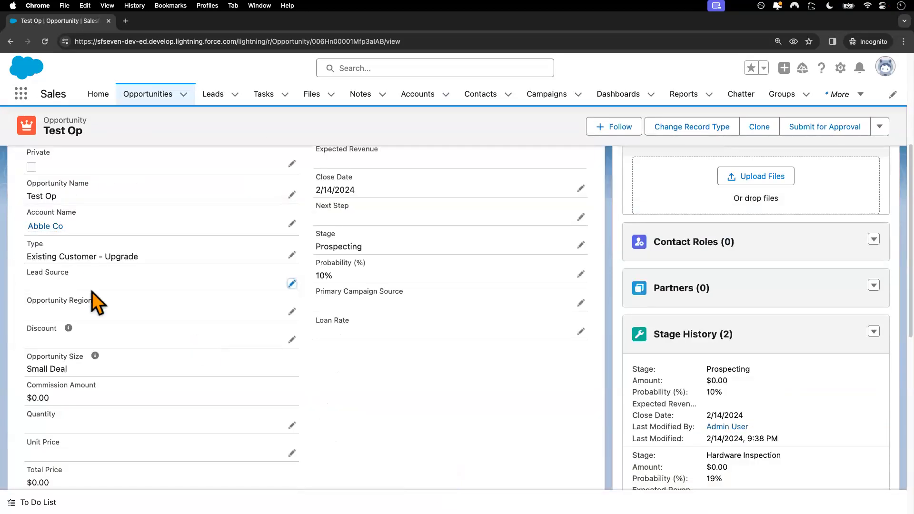
Return from the opportunity to the Abble Co account and open its related case.
scroll(93, 293, up, 3)
click(41, 265)
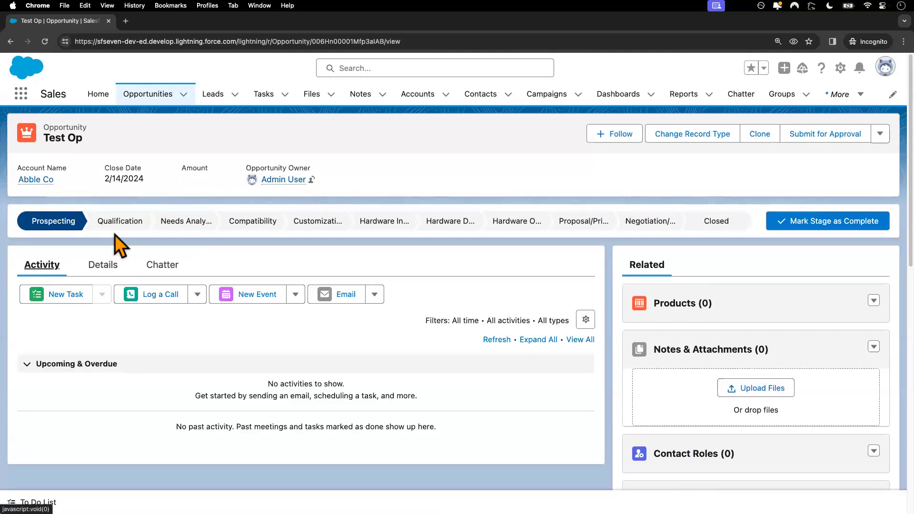
click(110, 269)
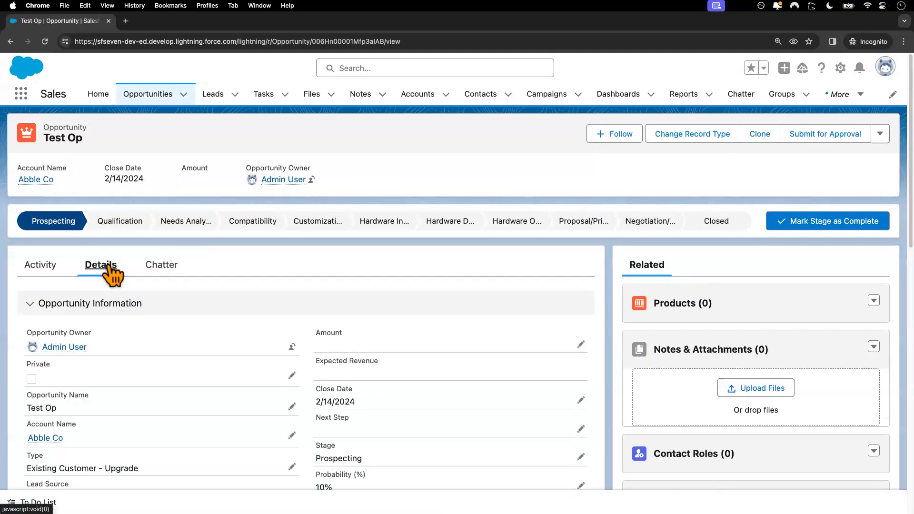
click(53, 438)
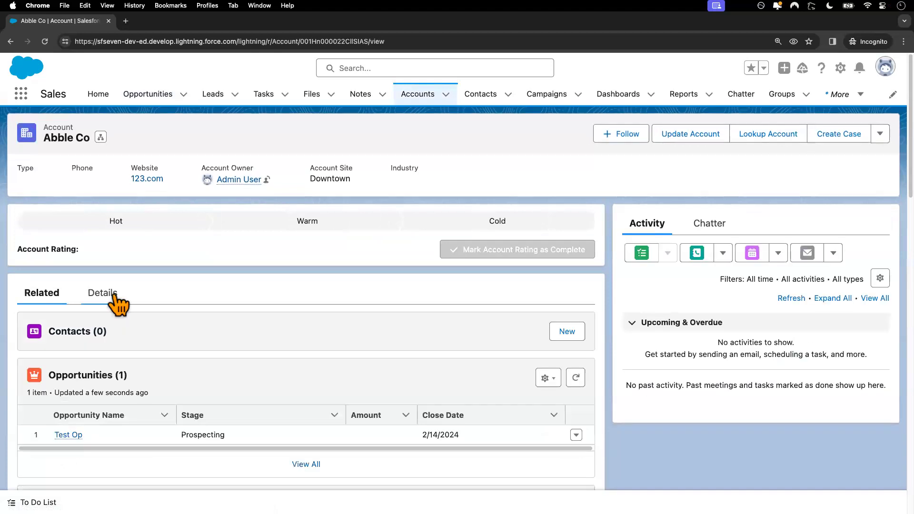
scroll(133, 371, down, 5)
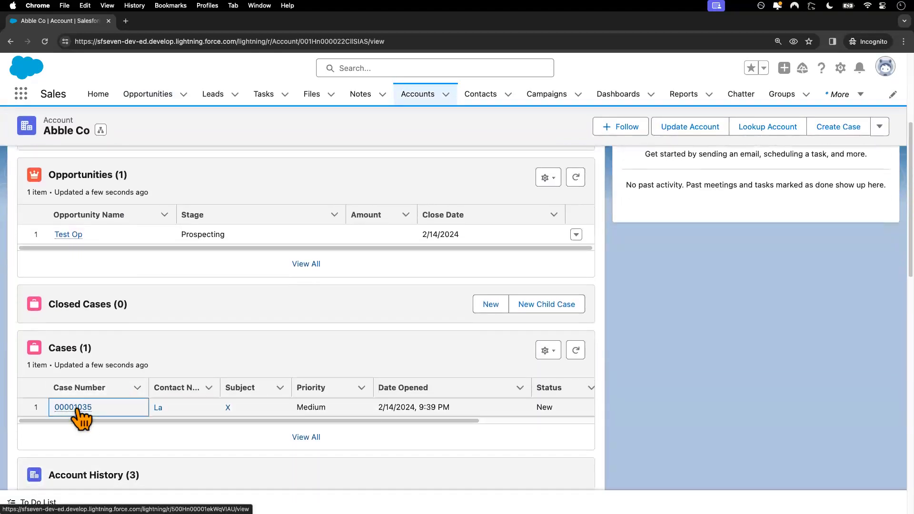
click(76, 409)
Try to save the case's Type as Electrical, and cancel the edit.
click(291, 423)
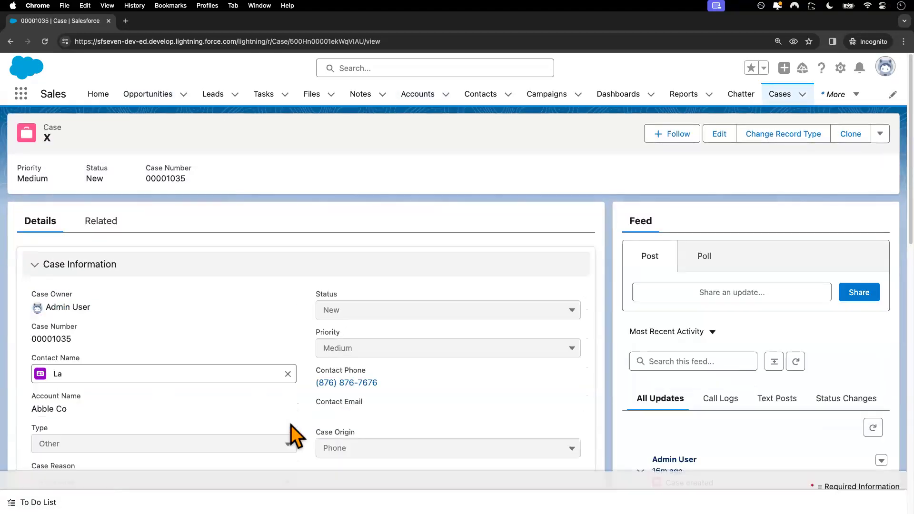
scroll(180, 418, down, 2)
click(174, 356)
click(139, 418)
click(476, 472)
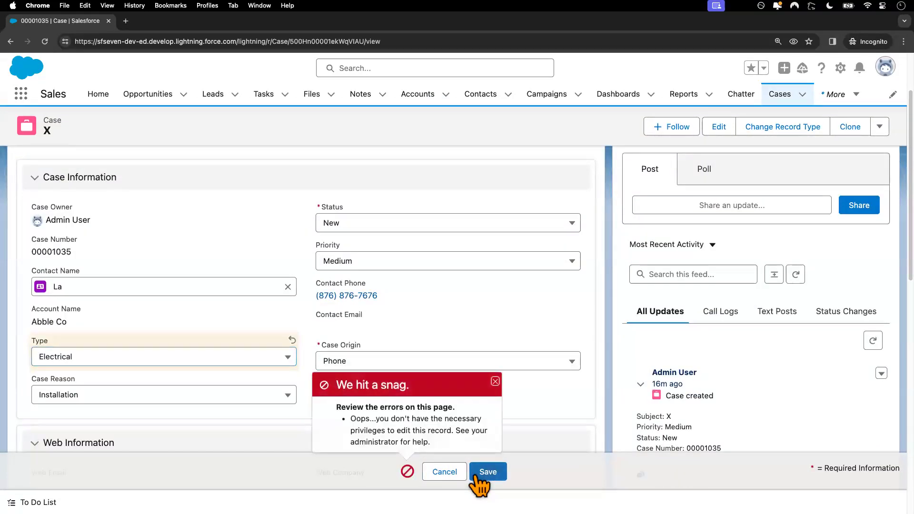
click(446, 472)
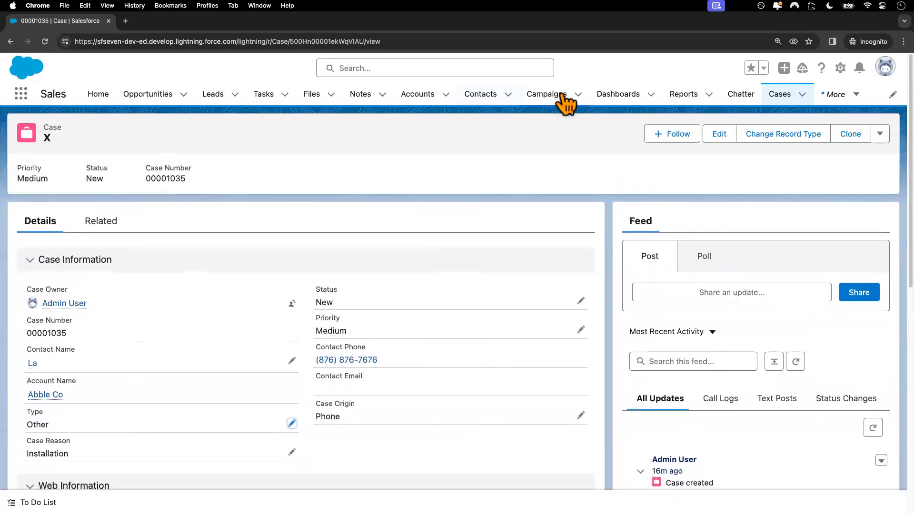
Open the test user's own account Fin Acct from the Accounts list, fill in its Account Number and save the record.
click(418, 97)
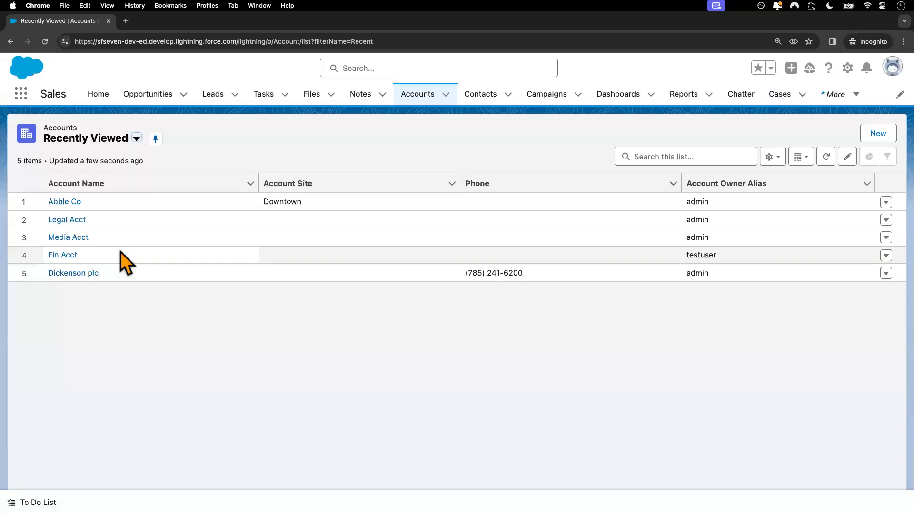
click(66, 255)
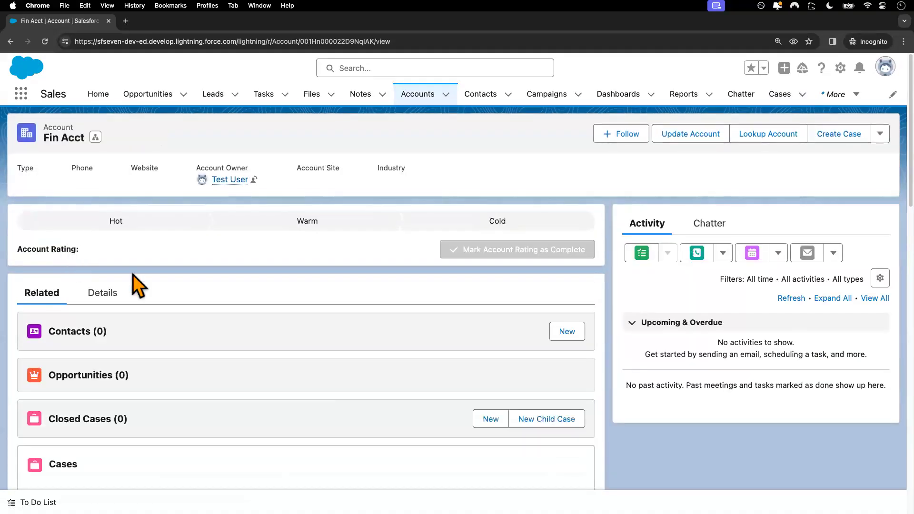
click(106, 293)
scroll(143, 359, down, 3)
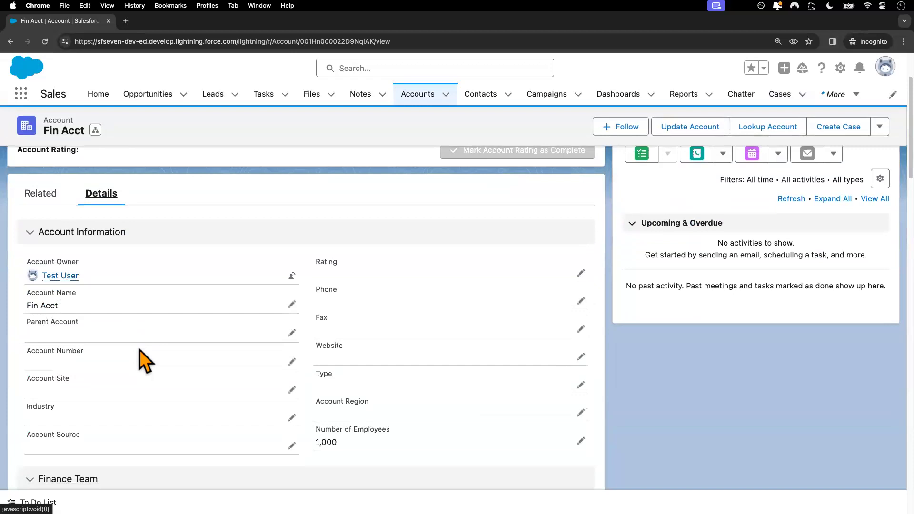
click(292, 361)
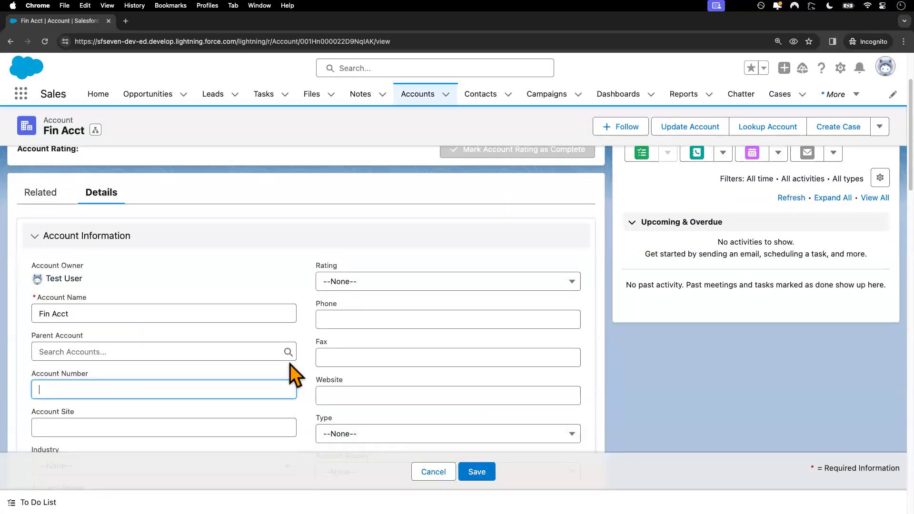
scroll(219, 392, down, 2)
text(123)
click(476, 473)
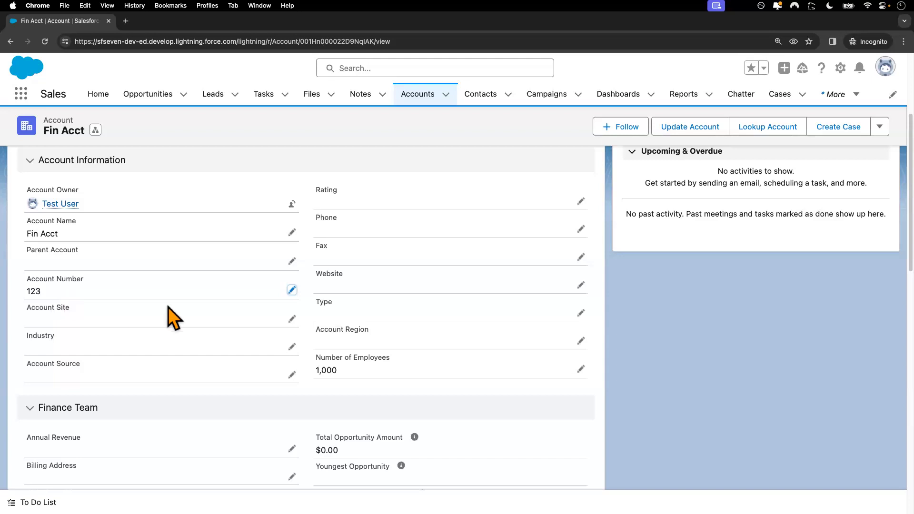
Switch to the admin's window, reload Sharing Settings and check the status of the Account Sharing Rules.
key(ctrl+Left)
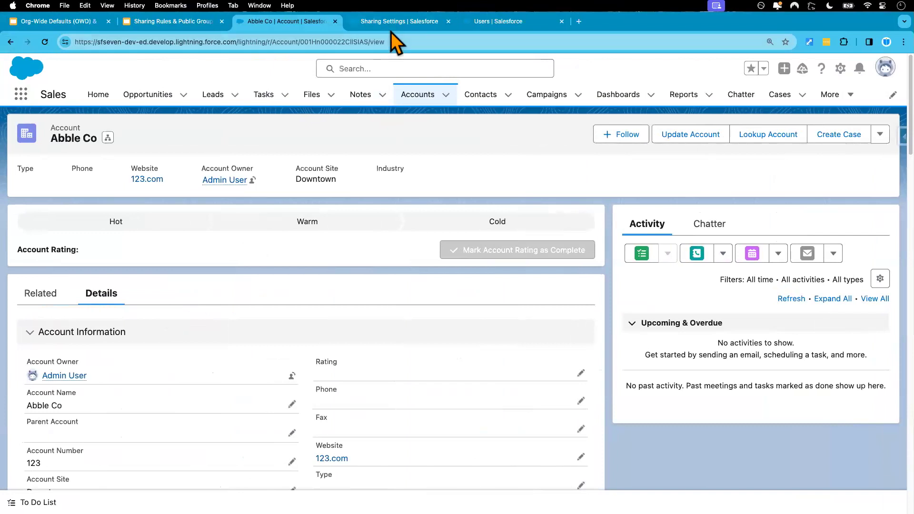
click(393, 22)
scroll(361, 391, down, 20)
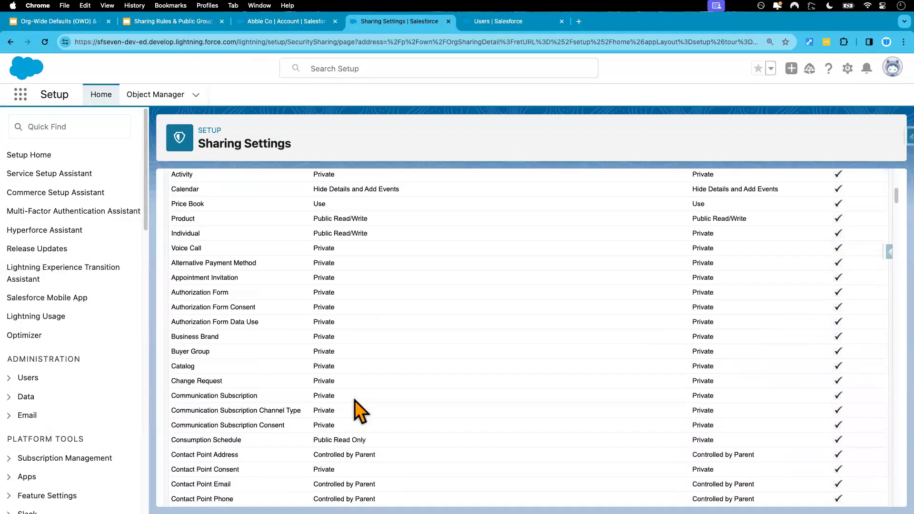
scroll(355, 401, down, 20)
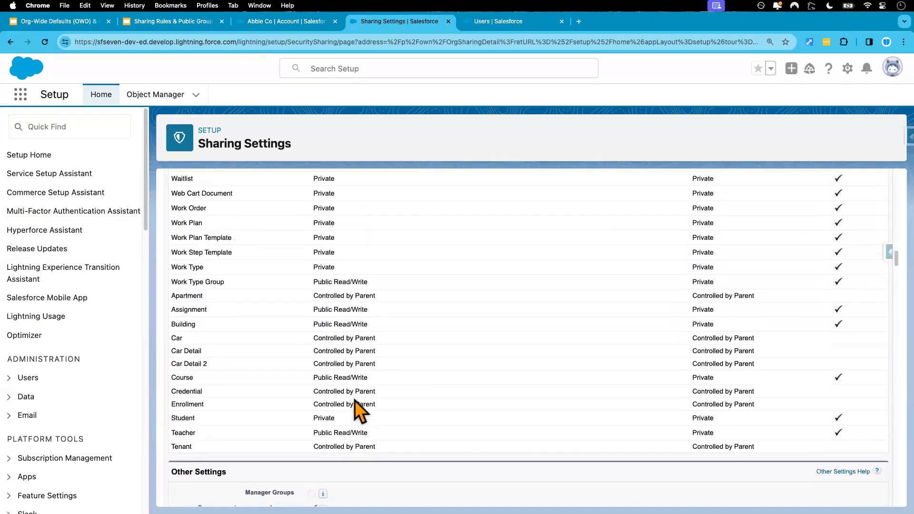
scroll(356, 400, down, 3)
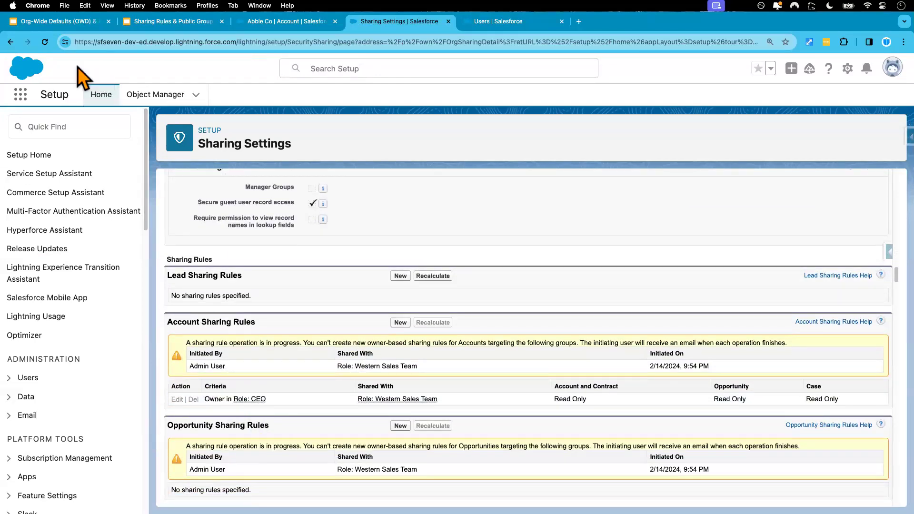
click(44, 42)
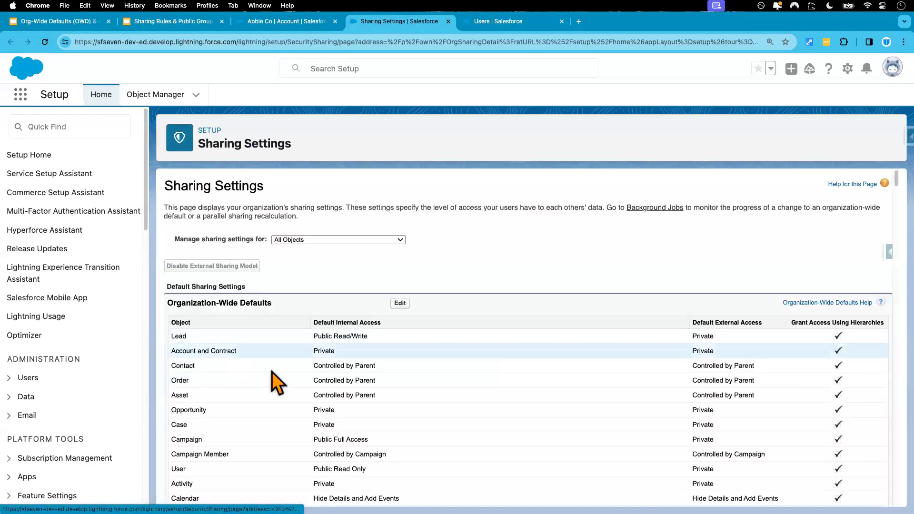
scroll(272, 382, down, 15)
scroll(276, 383, down, 20)
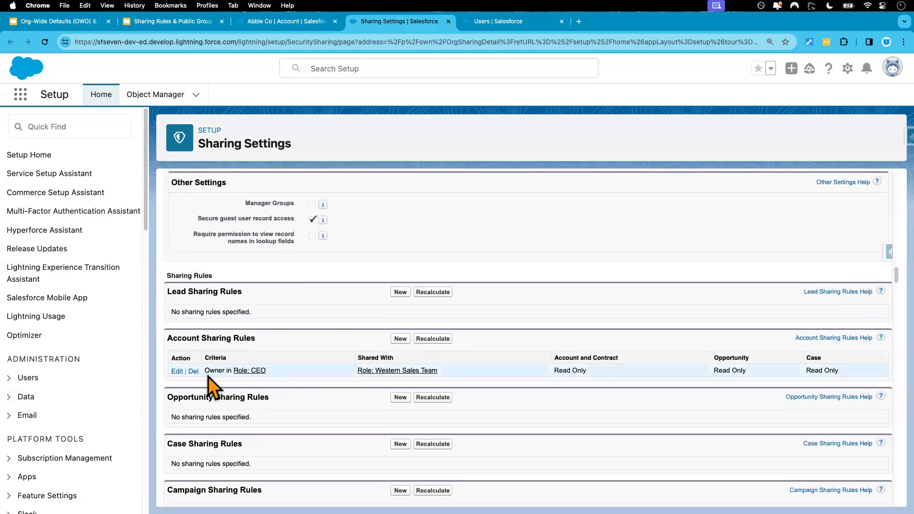
Edit the account sharing rule to Read/Write for account and contract and for opportunity access and Private for case access, and save it.
click(178, 372)
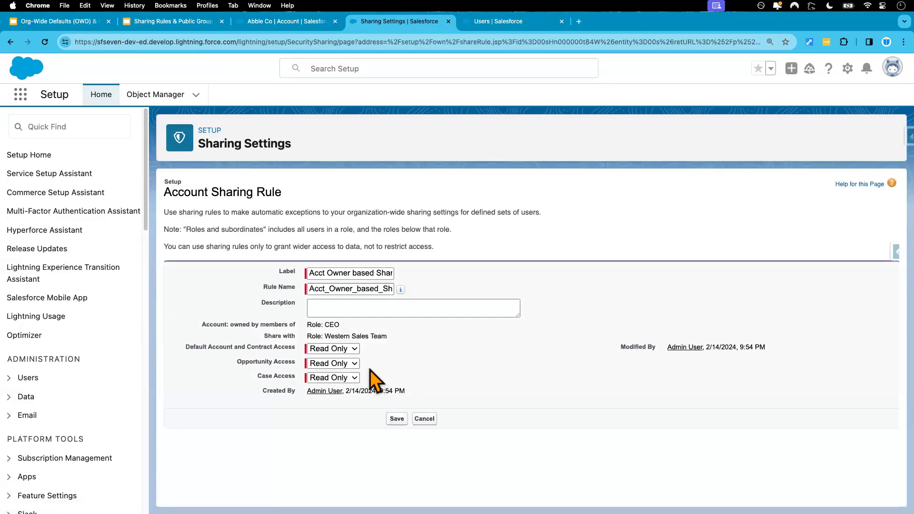
click(354, 349)
click(353, 363)
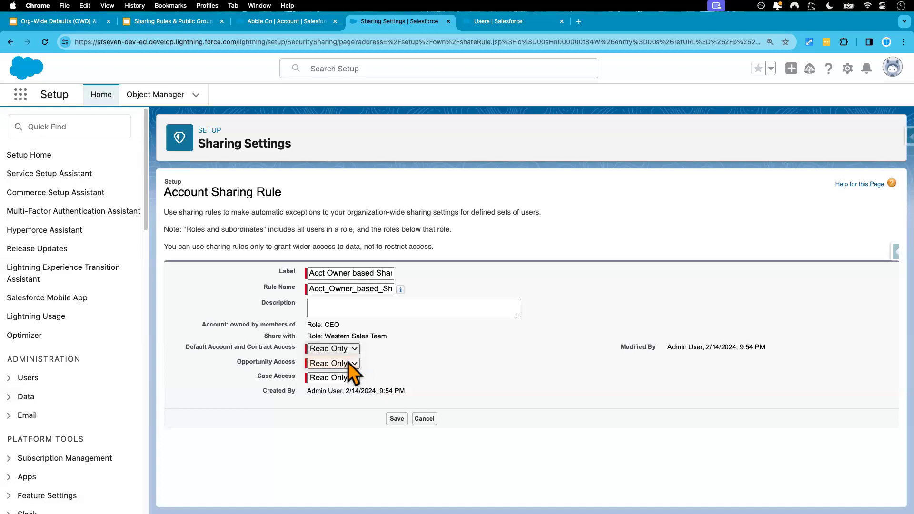
click(352, 364)
click(351, 379)
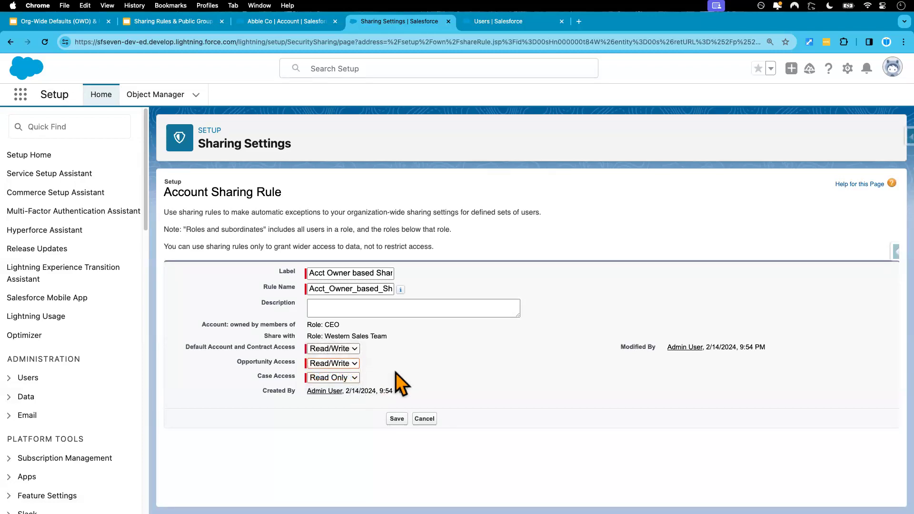
click(351, 378)
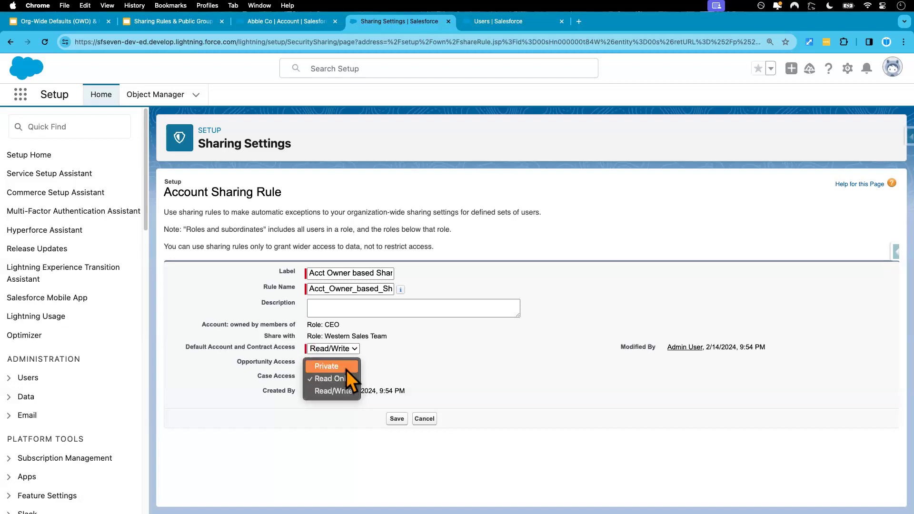
click(404, 368)
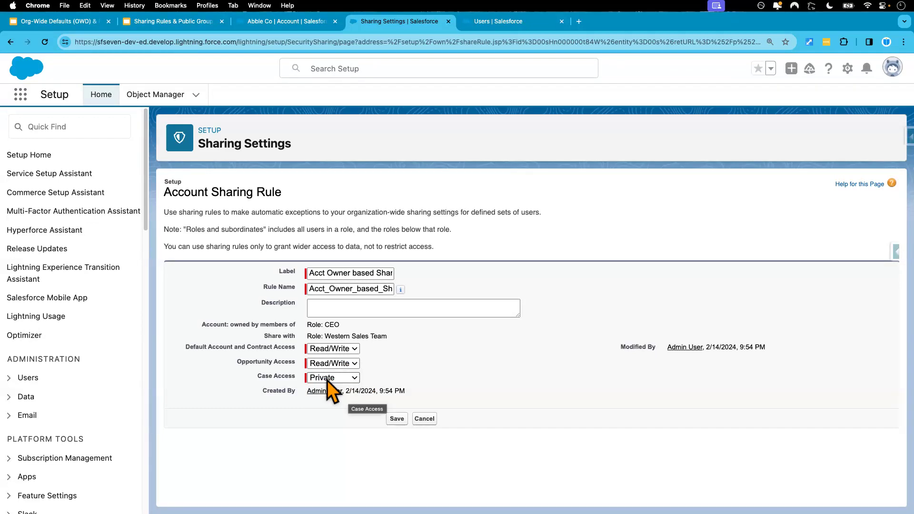
click(398, 419)
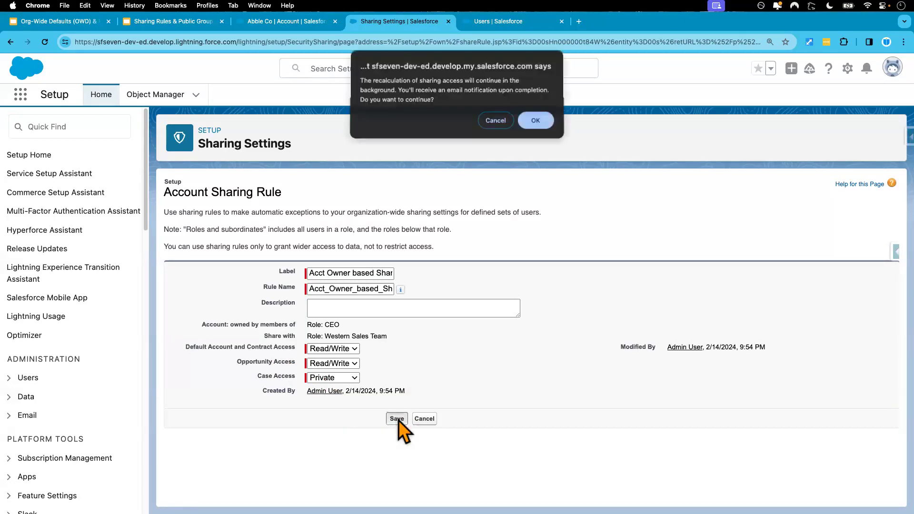
click(535, 120)
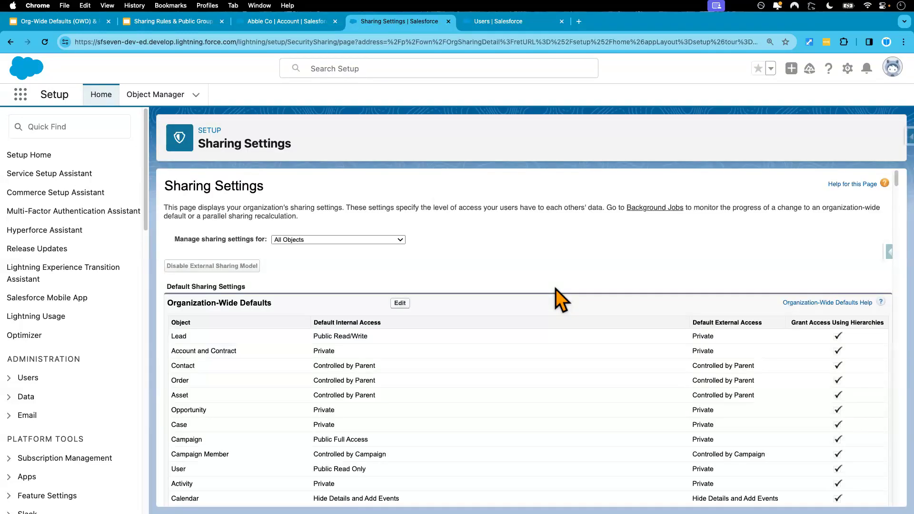
Switch to the test user's window, reload the Fin Acct account and examine its related opportunities and cases.
key(ctrl+Right)
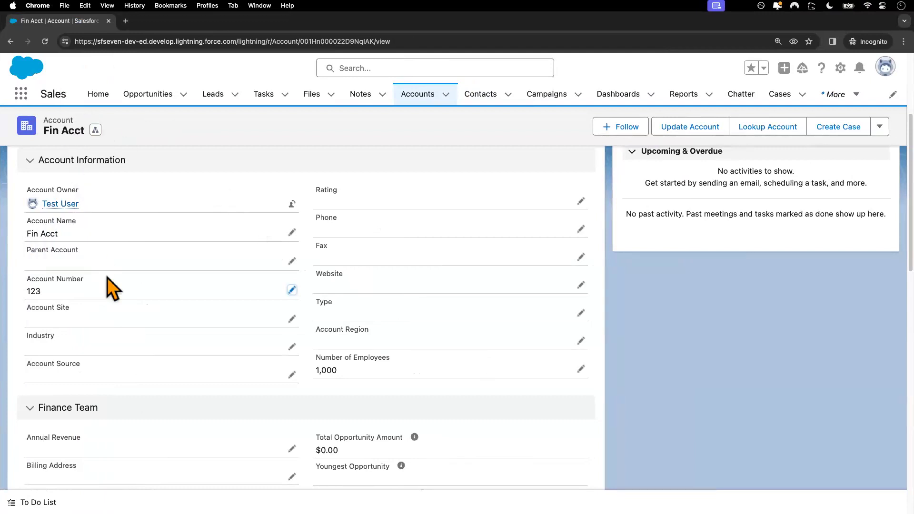
scroll(107, 286, up, 5)
click(48, 295)
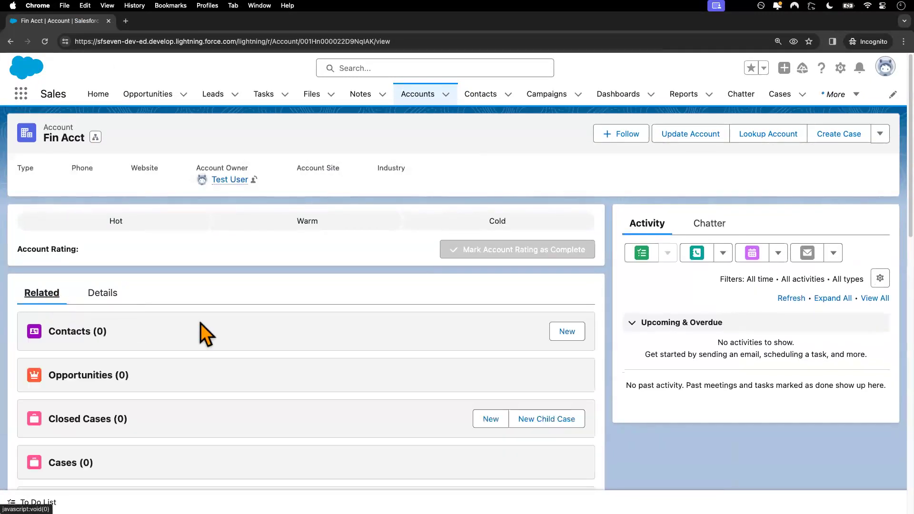
scroll(206, 336, down, 4)
scroll(206, 336, down, 1)
scroll(206, 336, up, 1)
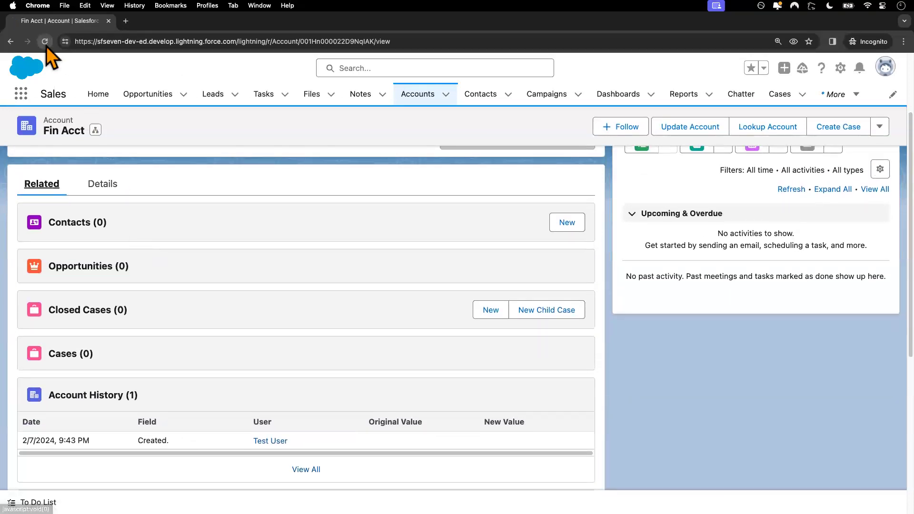
click(44, 41)
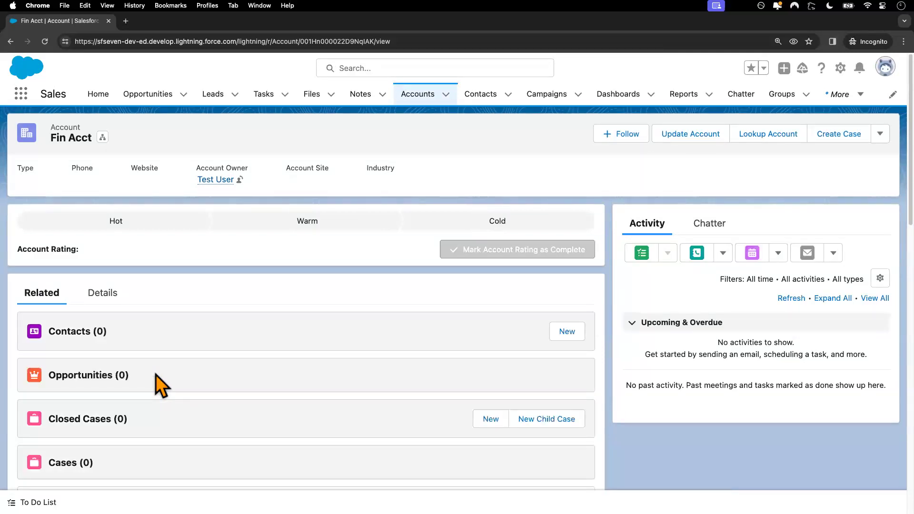
scroll(161, 385, down, 4)
scroll(160, 384, down, 2)
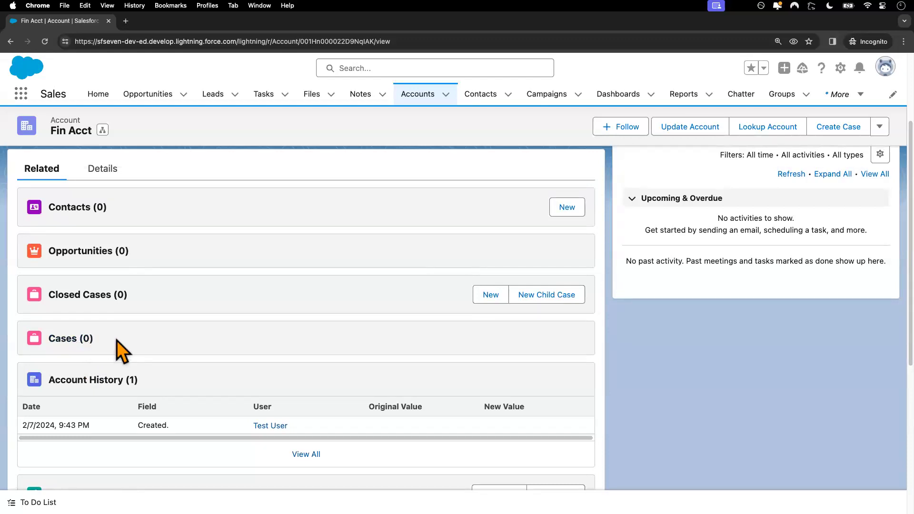
scroll(123, 353, up, 5)
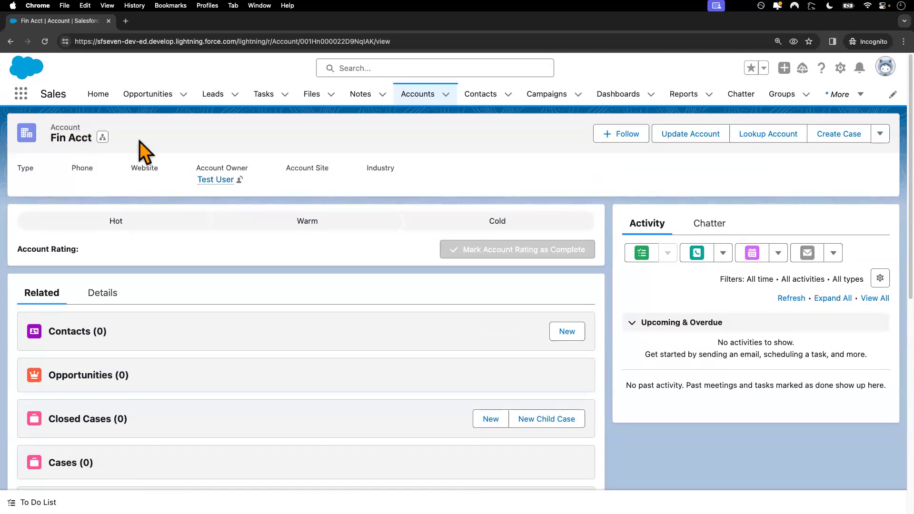
scroll(308, 270, down, 5)
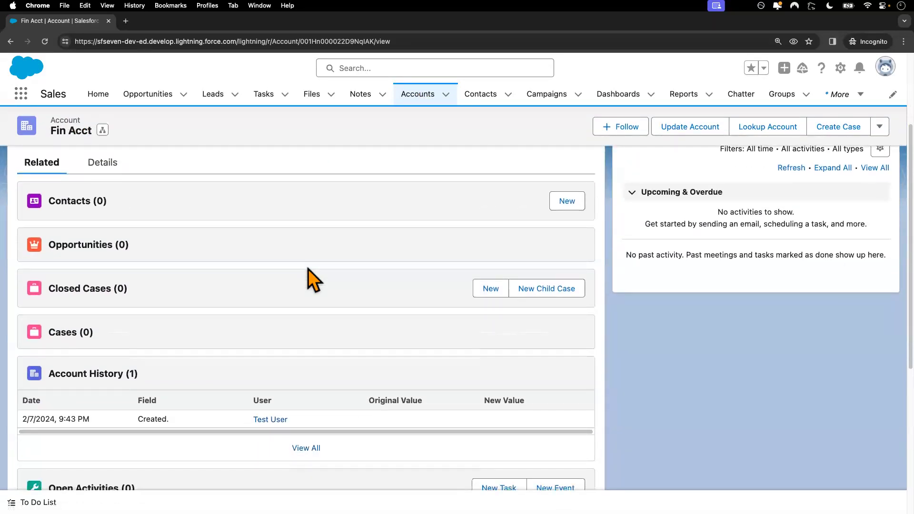
scroll(254, 280, up, 2)
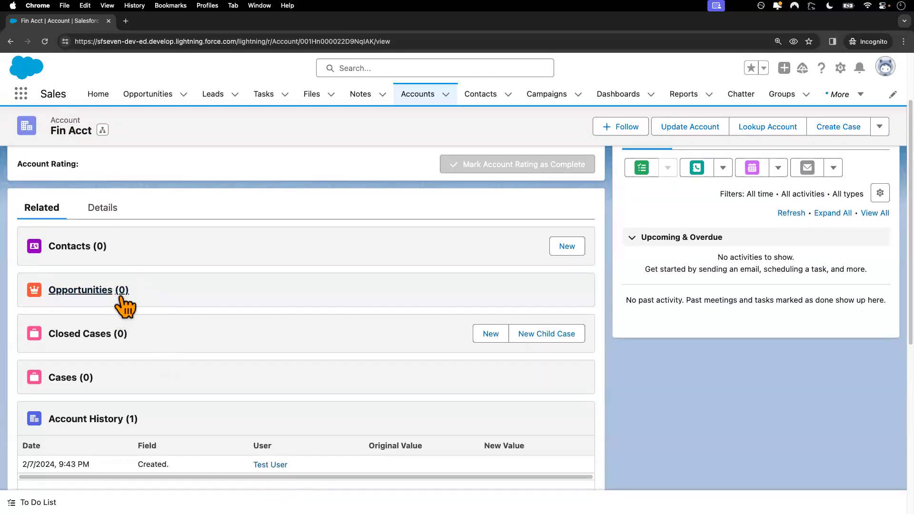
scroll(165, 314, up, 4)
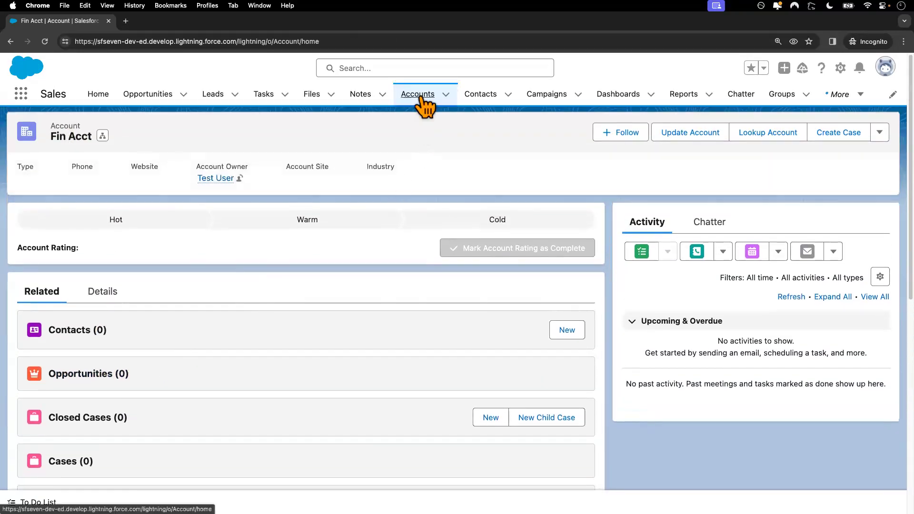
Open the Abble Co account from the Accounts list and check its related opportunities and cases.
click(420, 97)
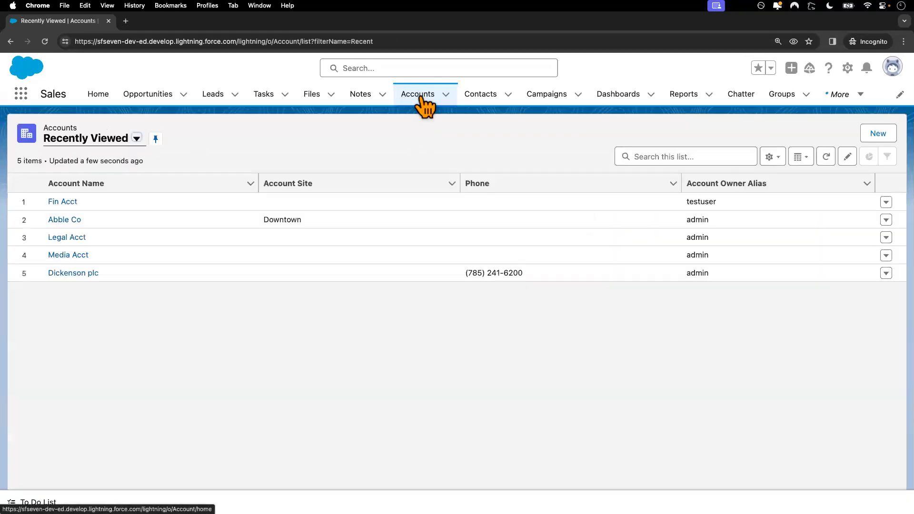
click(67, 222)
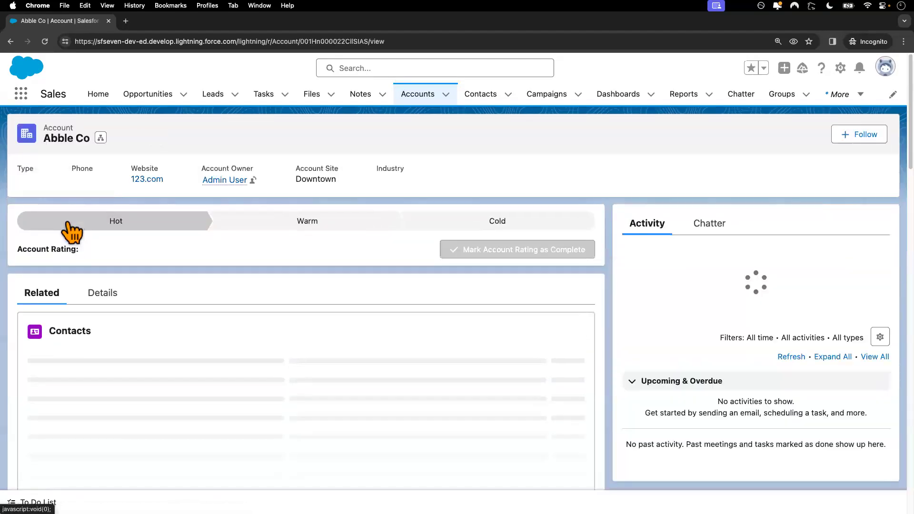
scroll(167, 369, down, 1)
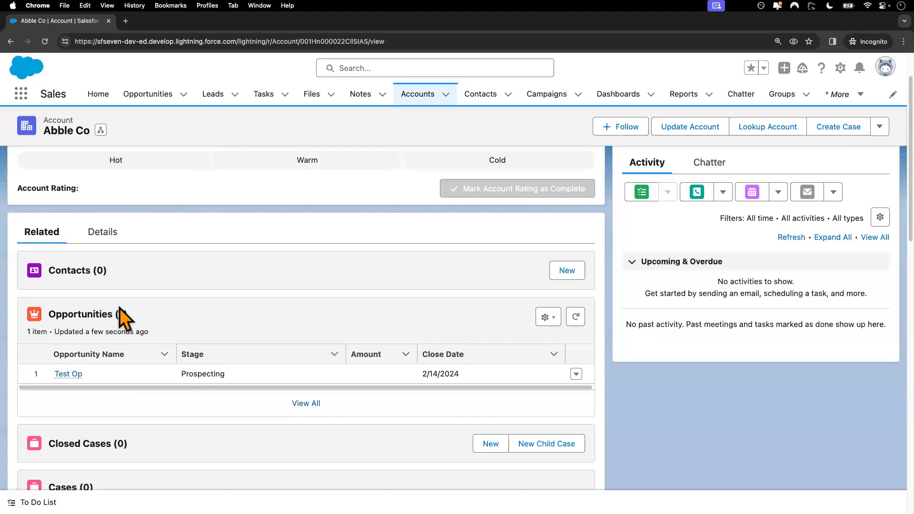
scroll(147, 354, down, 3)
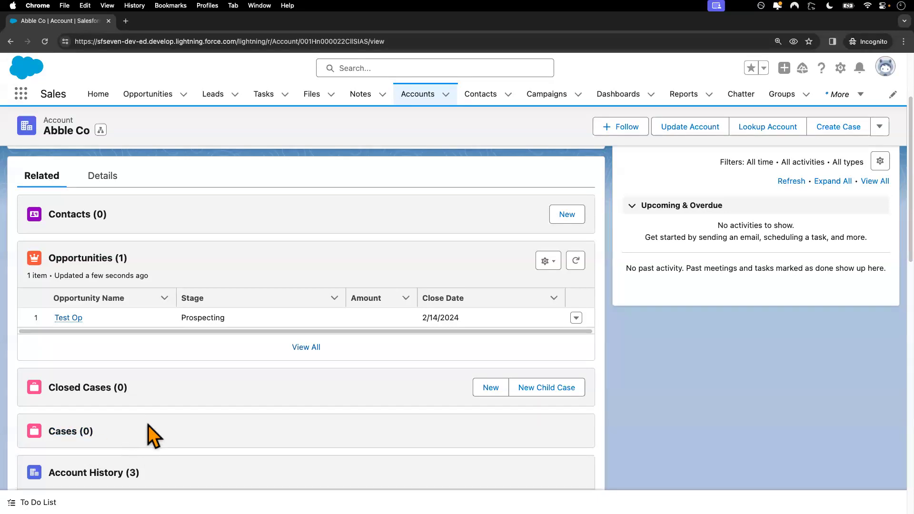
Switch to the admin's window and check the related opportunities and cases of Abble Co for comparison.
key(ctrl+Left)
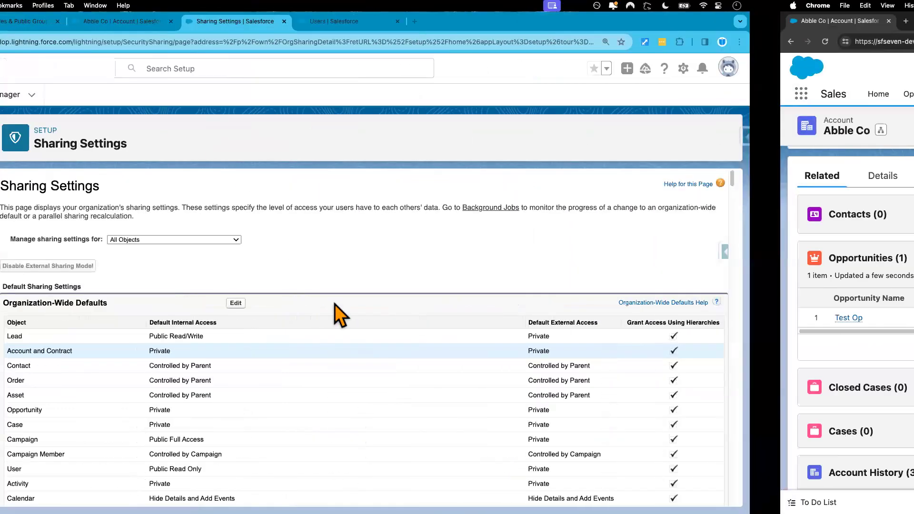
click(293, 22)
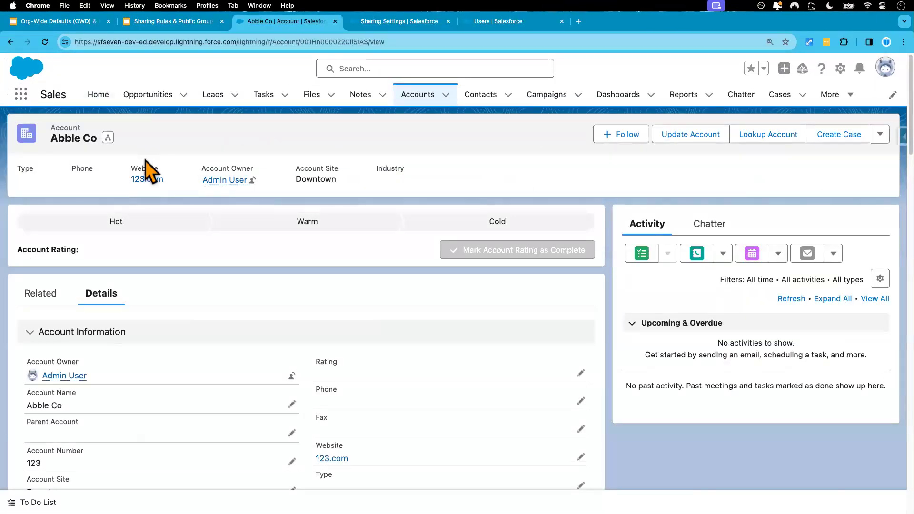
click(42, 288)
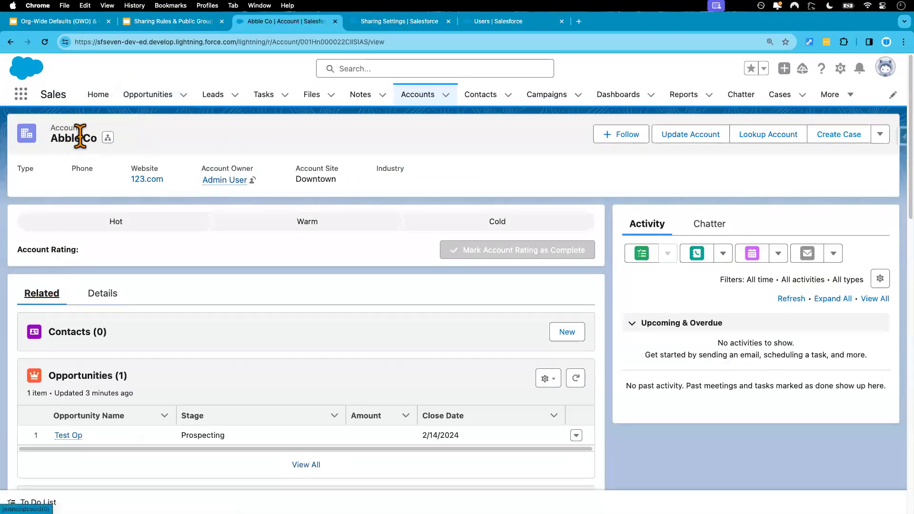
scroll(119, 396, down, 3)
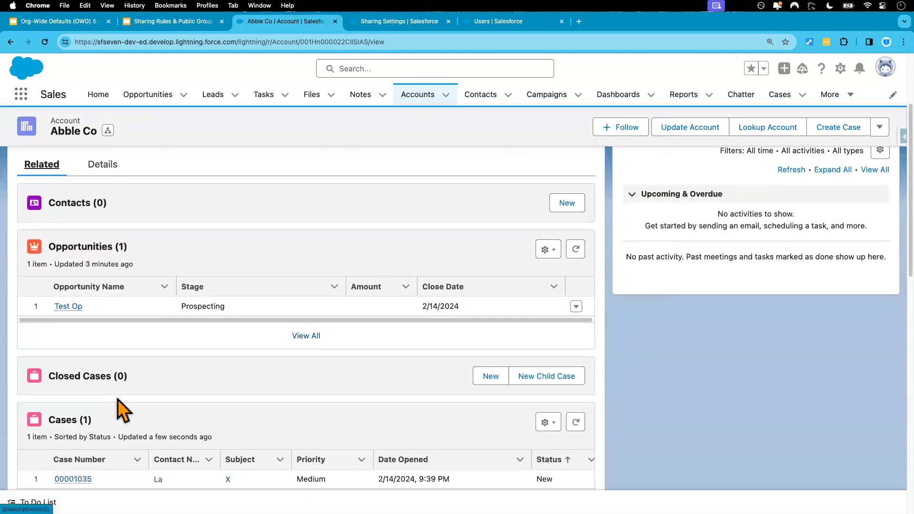
scroll(98, 460, down, 1)
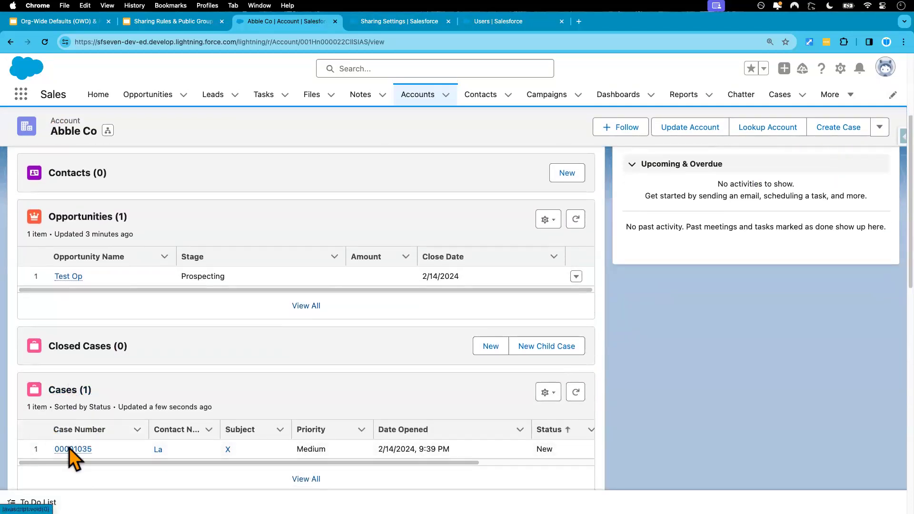
Return to the test user's window, open the Test Op opportunity, set its Opportunity Region to North and save.
key(ctrl+Right)
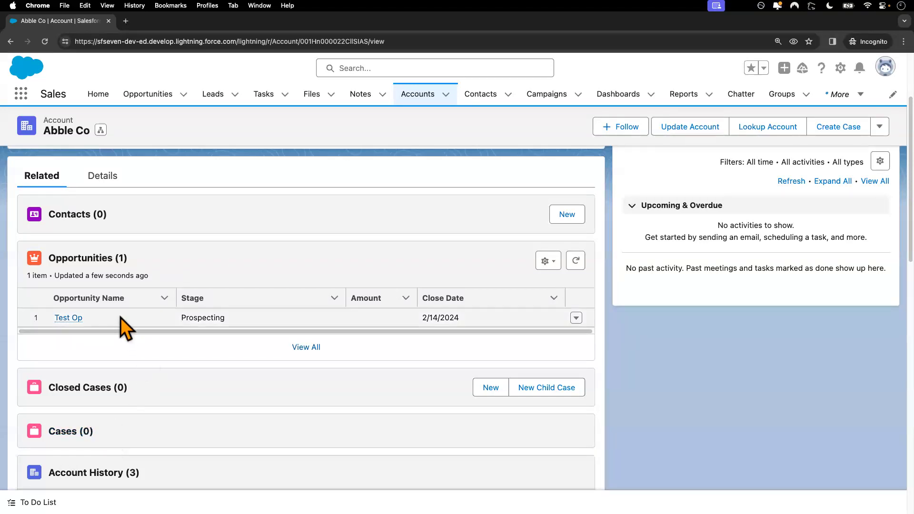
click(73, 318)
click(103, 267)
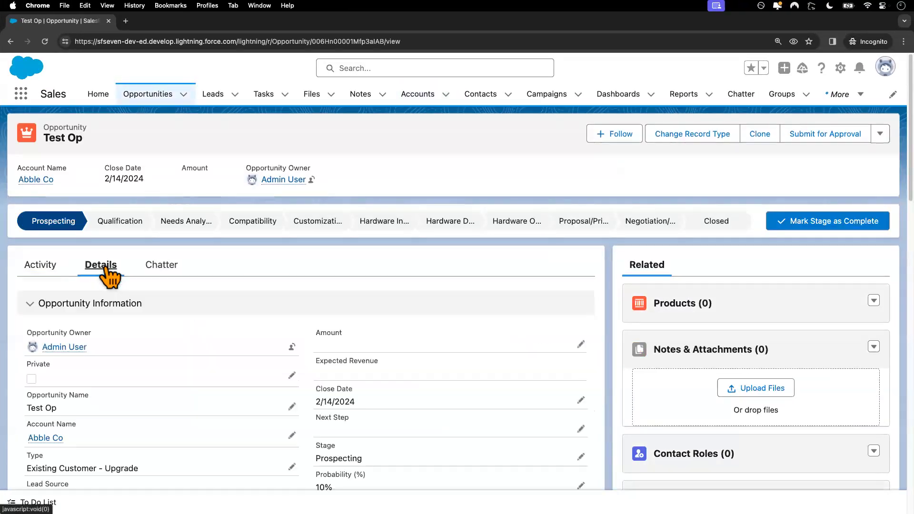
scroll(272, 452, down, 2)
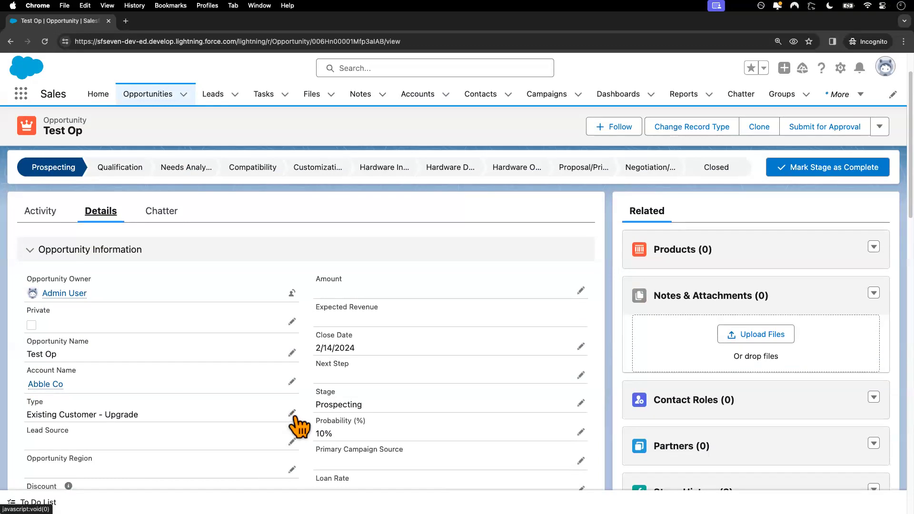
click(293, 442)
scroll(204, 428, down, 2)
click(183, 288)
click(145, 351)
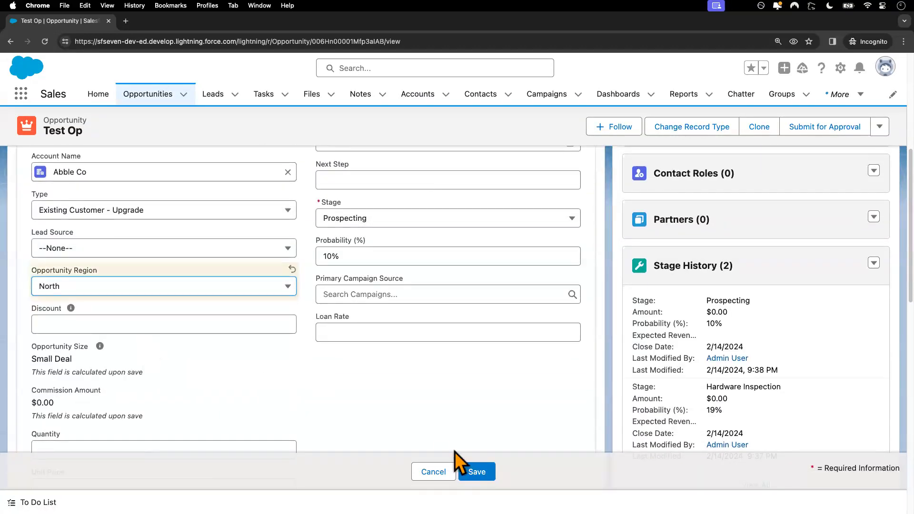
click(476, 471)
scroll(207, 329, up, 6)
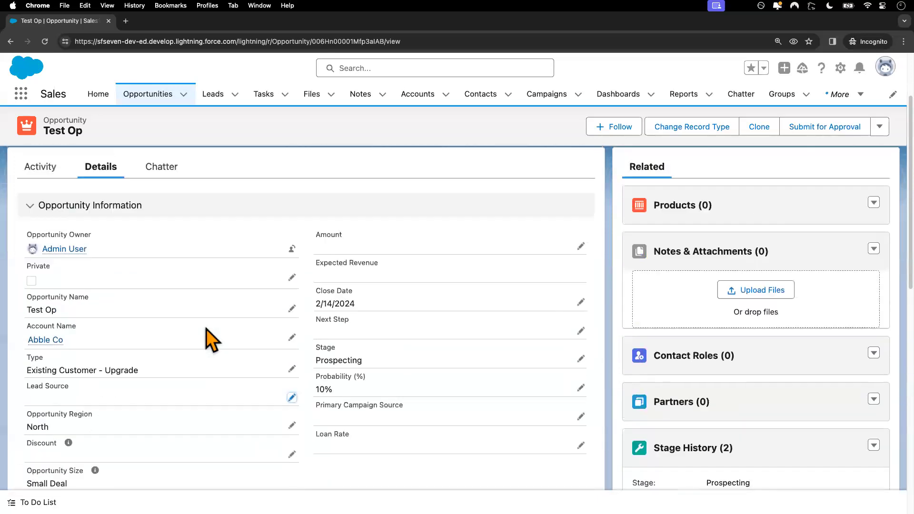
Go back to the Abble Co account details, enter a new Account Number and save the record.
scroll(208, 339, down, 1)
click(53, 415)
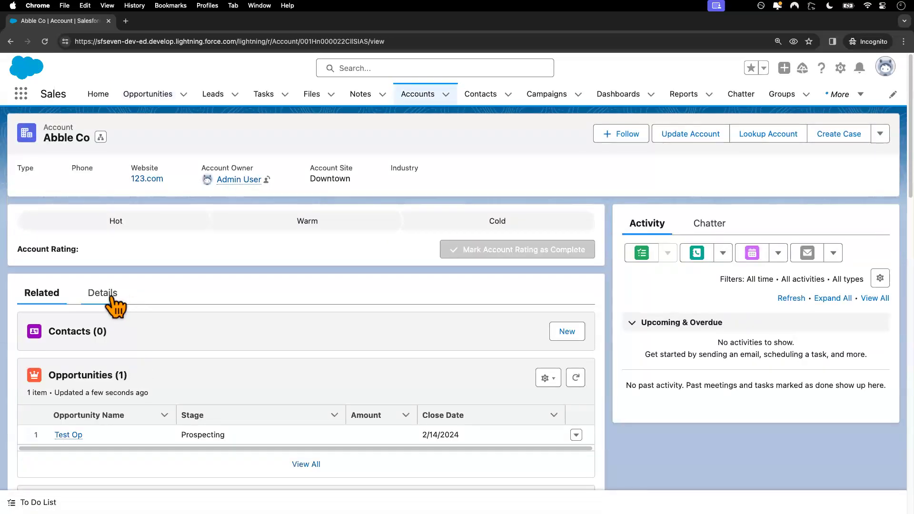
click(113, 298)
scroll(159, 399, down, 3)
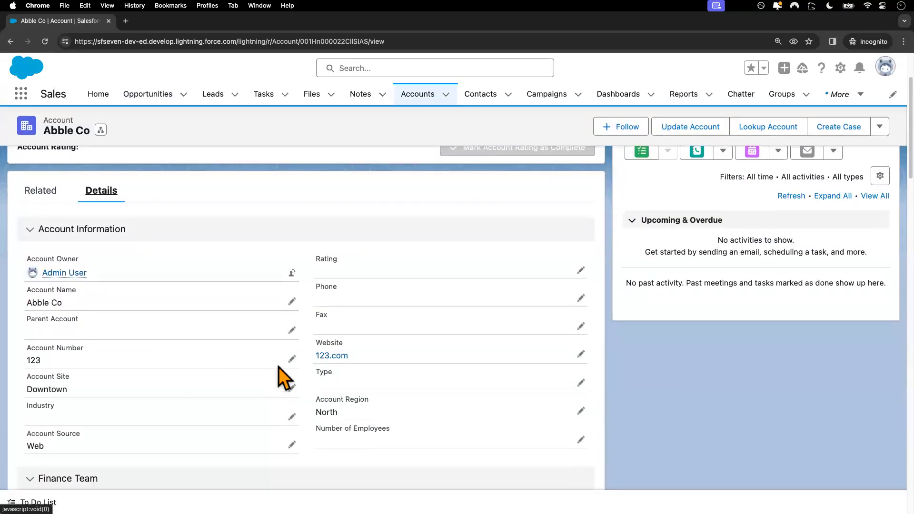
click(292, 359)
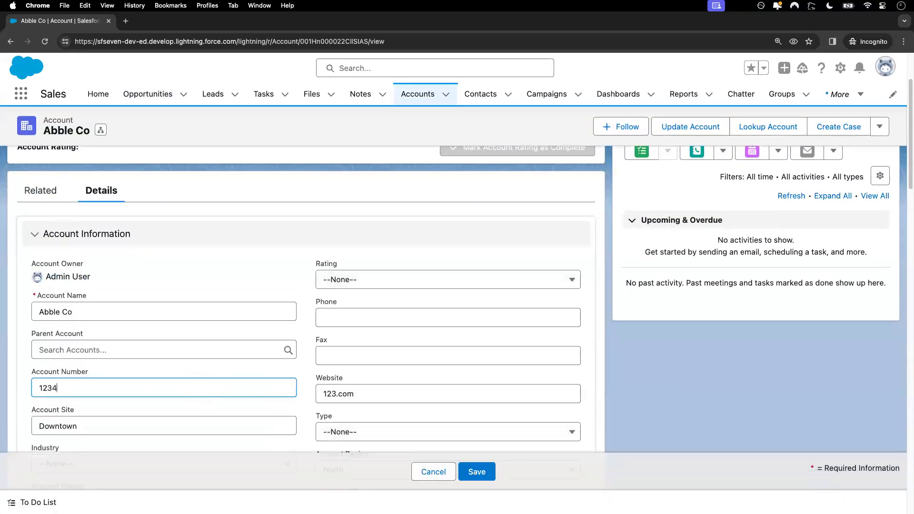
click(487, 472)
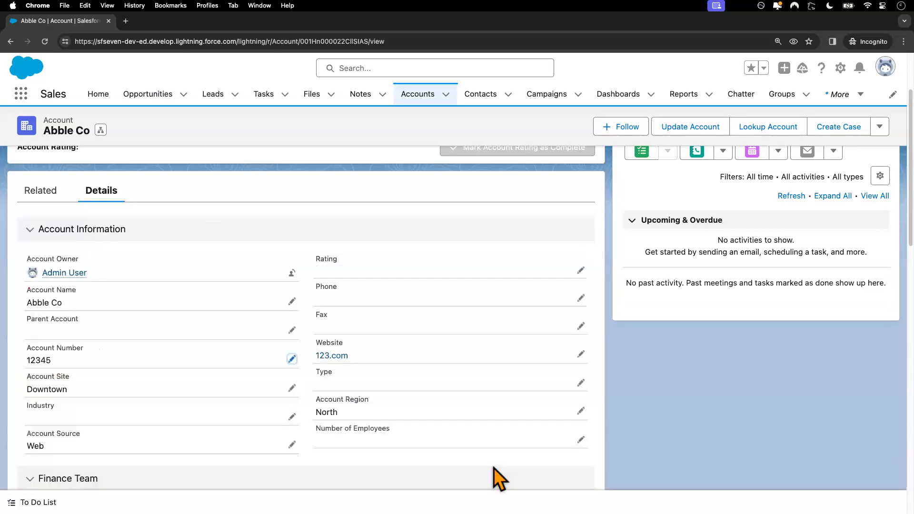